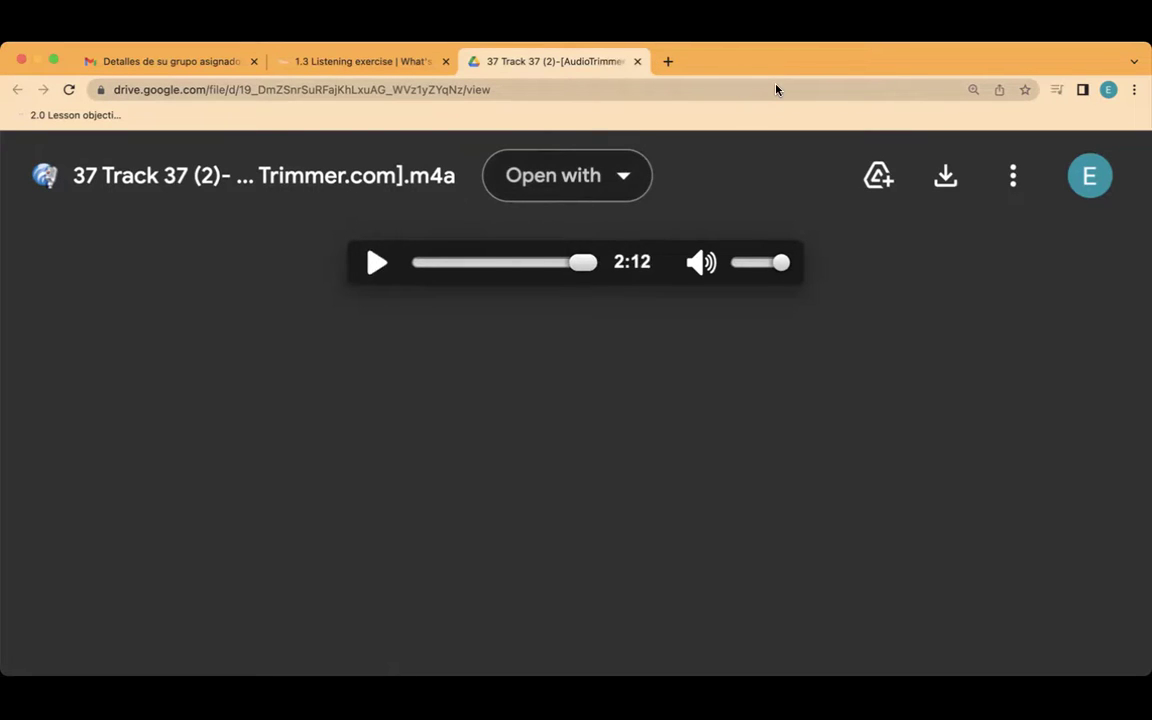
Enter "briefcase" as the first customer's item in the 1.3 Listening exercise
key(super+shift+s)
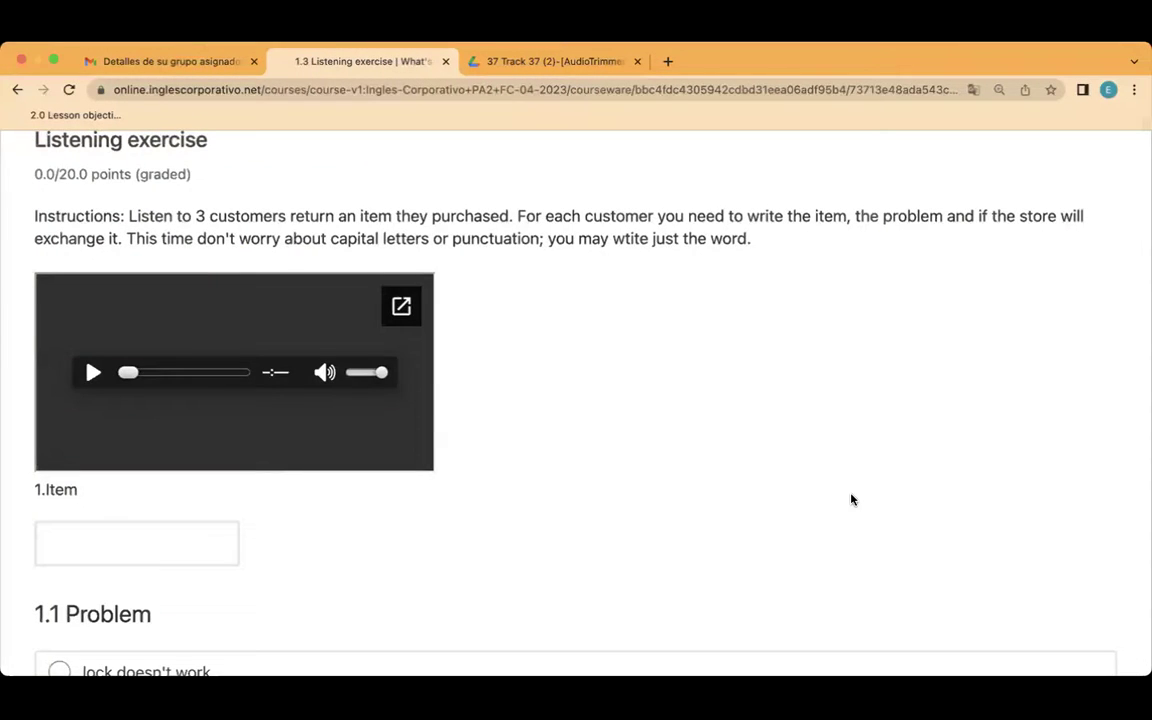
scroll(851, 499, down, 1)
scroll(851, 499, down, 3)
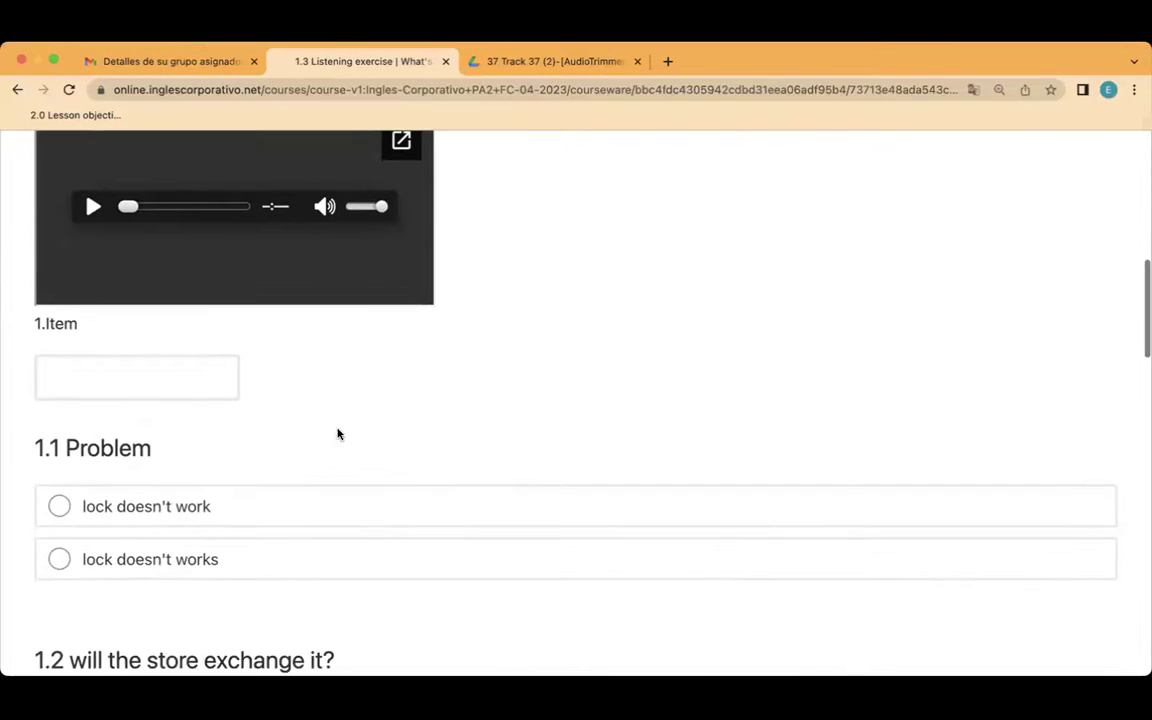
click(185, 378)
text(briefa)
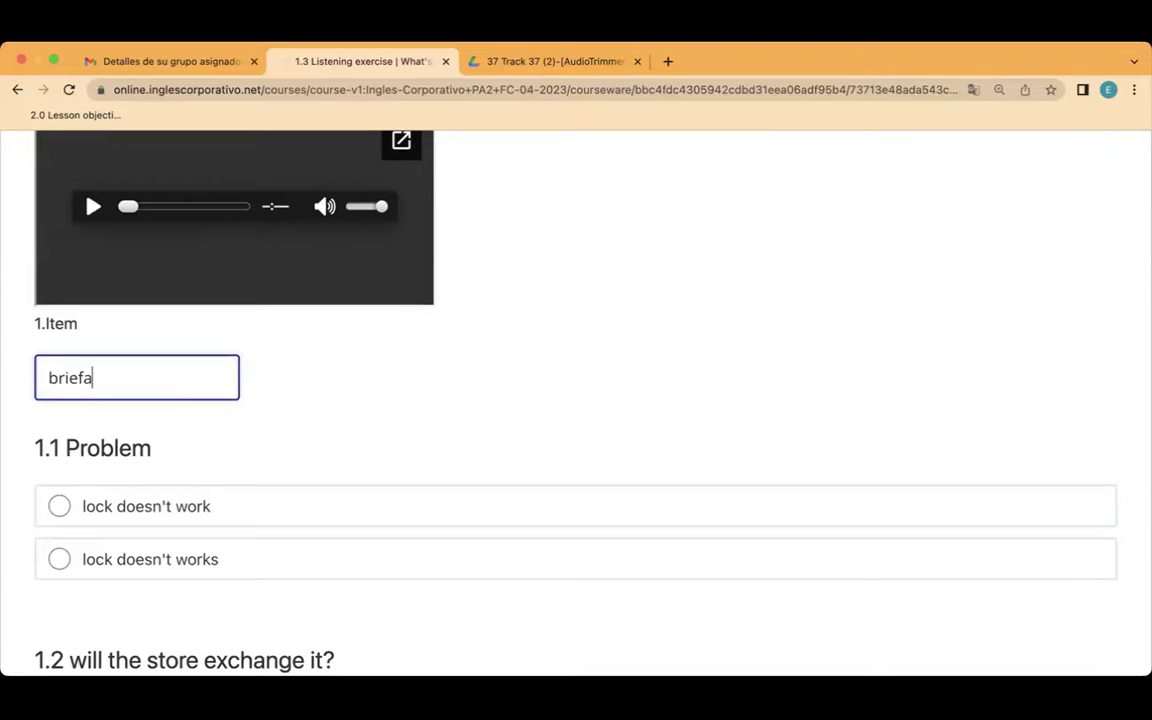
key(BackSpace)
text(case)
Answer question 1.1 with "lock doesn't work" and question 1.2 with "yes"
scroll(126, 499, down, 2)
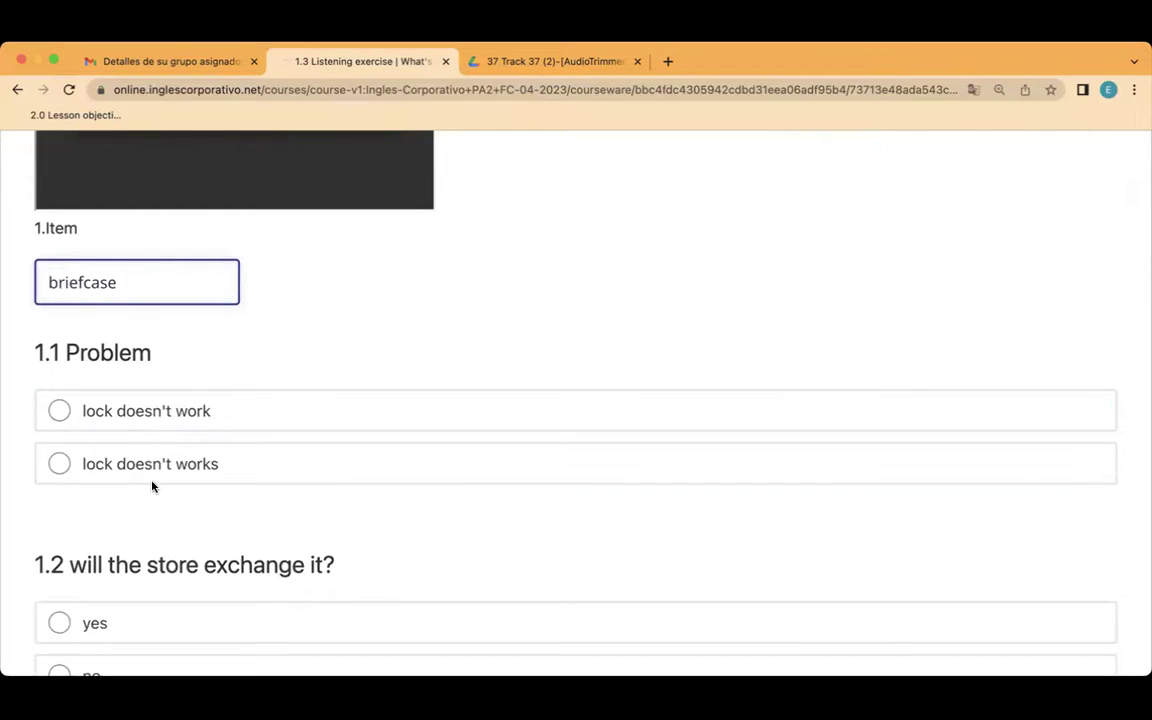
click(162, 419)
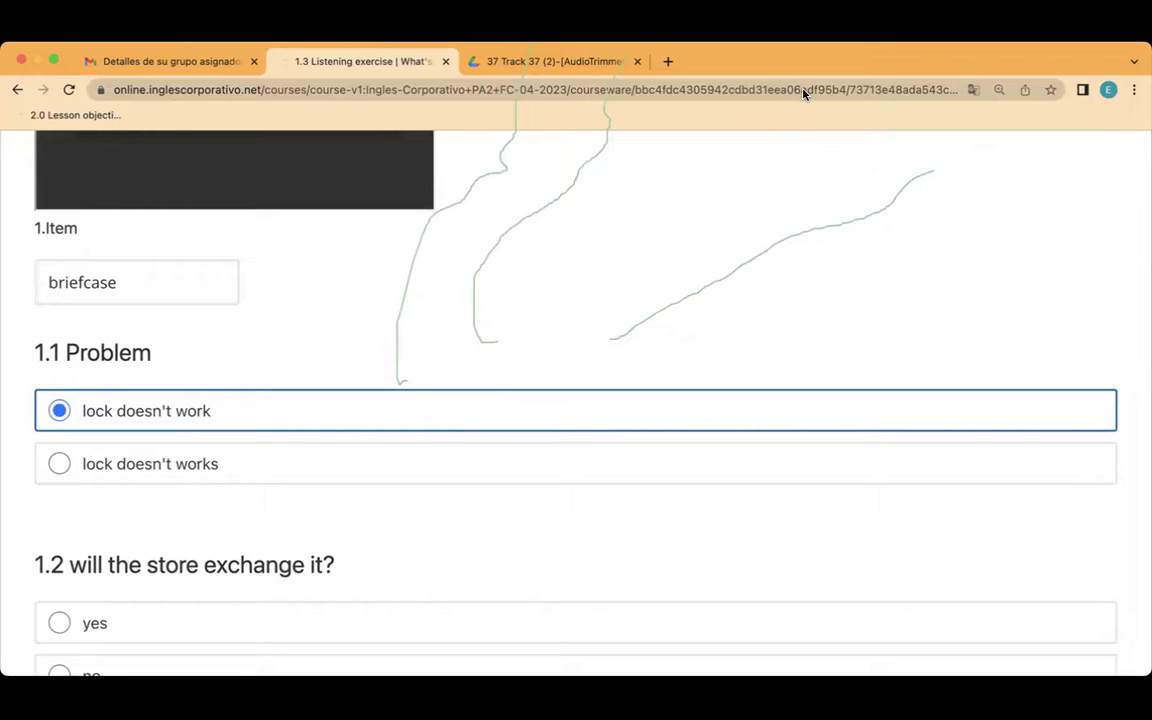
scroll(689, 301, down, 3)
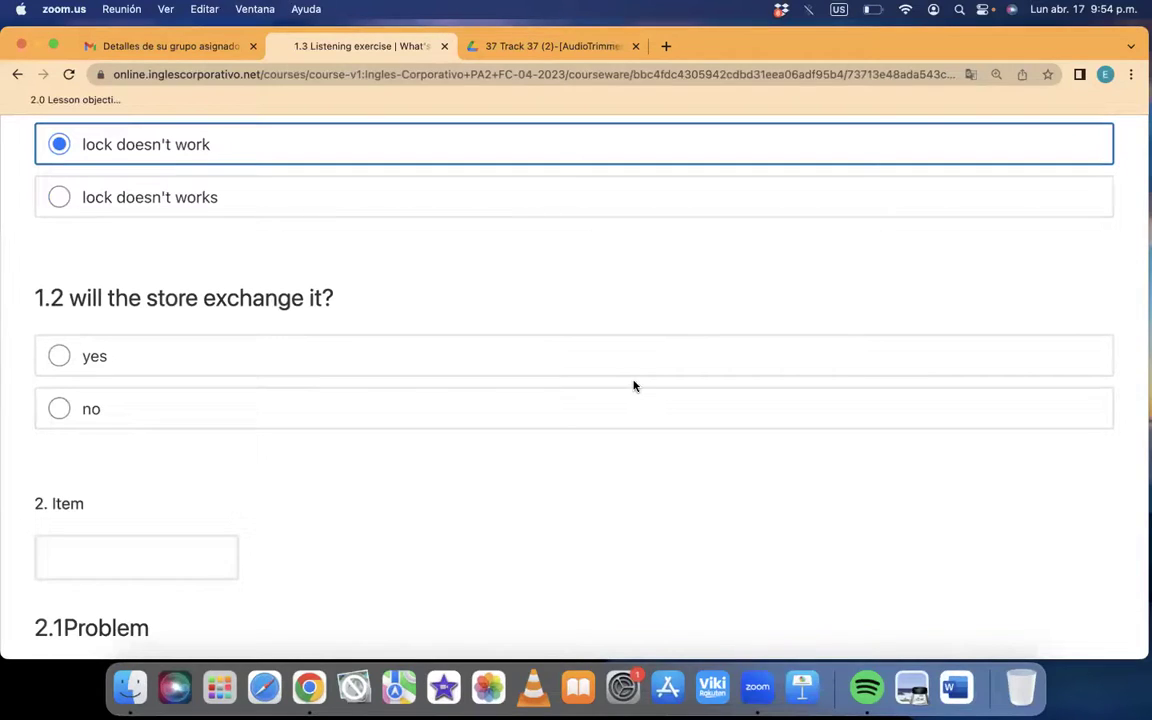
scroll(633, 386, down, 2)
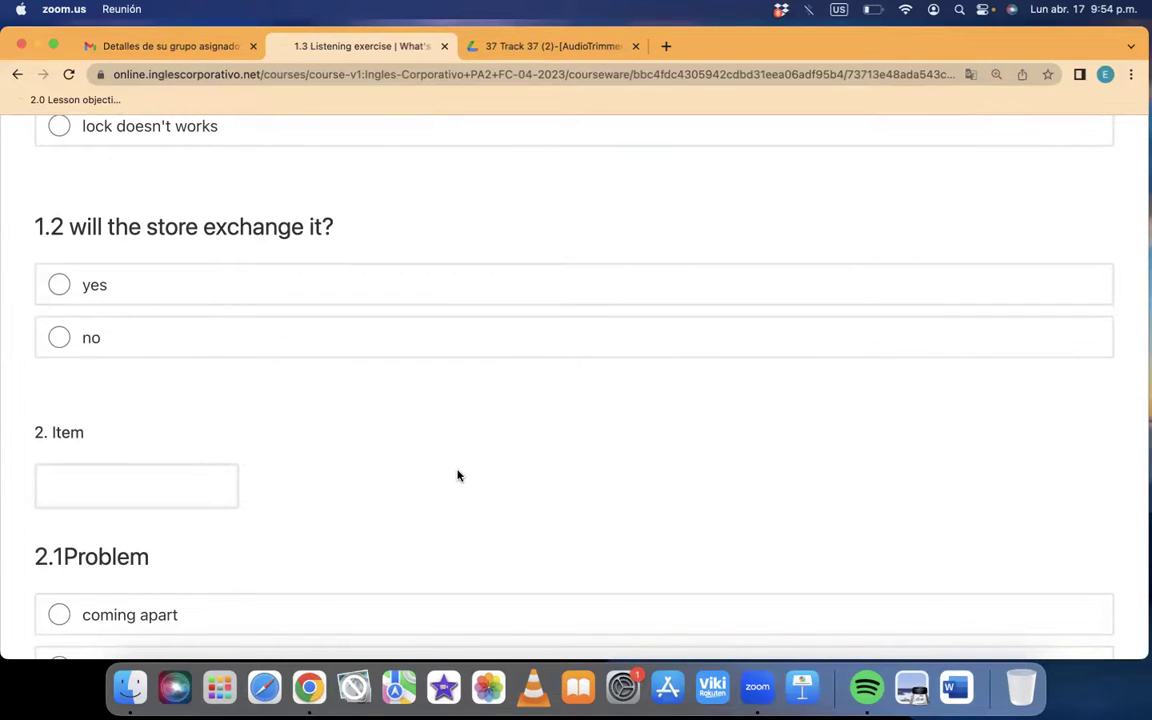
click(57, 284)
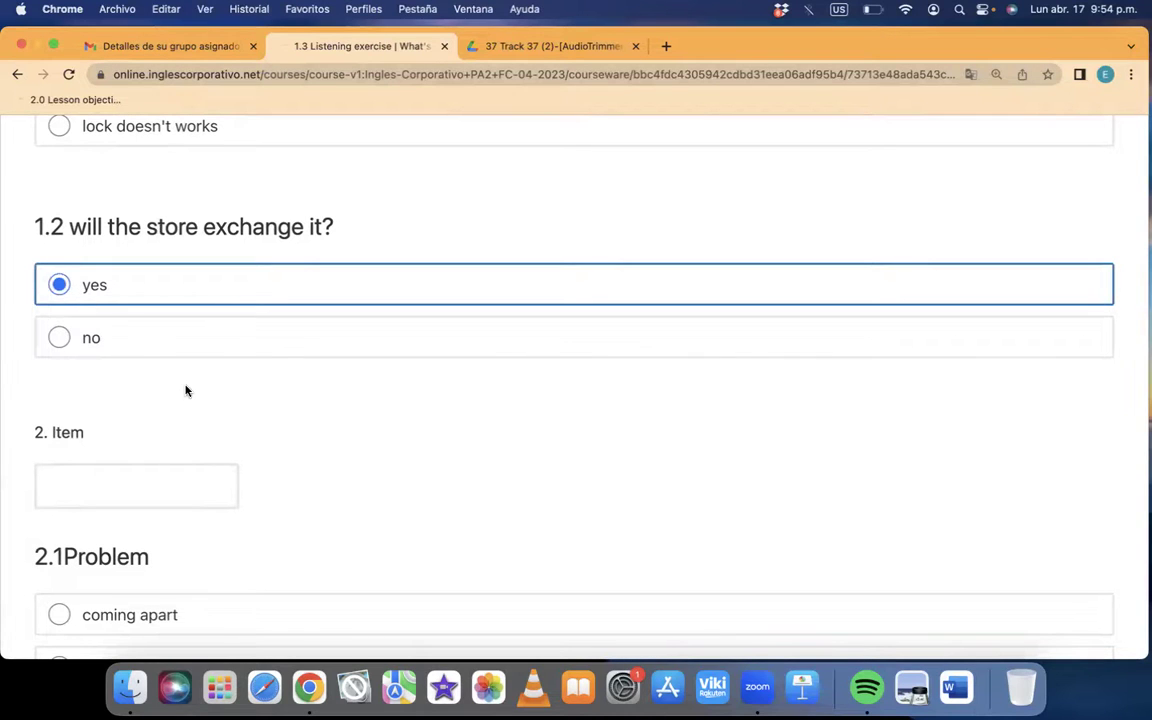
Enter "shoes" as the second customer's item
scroll(185, 390, up, 1)
scroll(186, 392, down, 3)
click(136, 289)
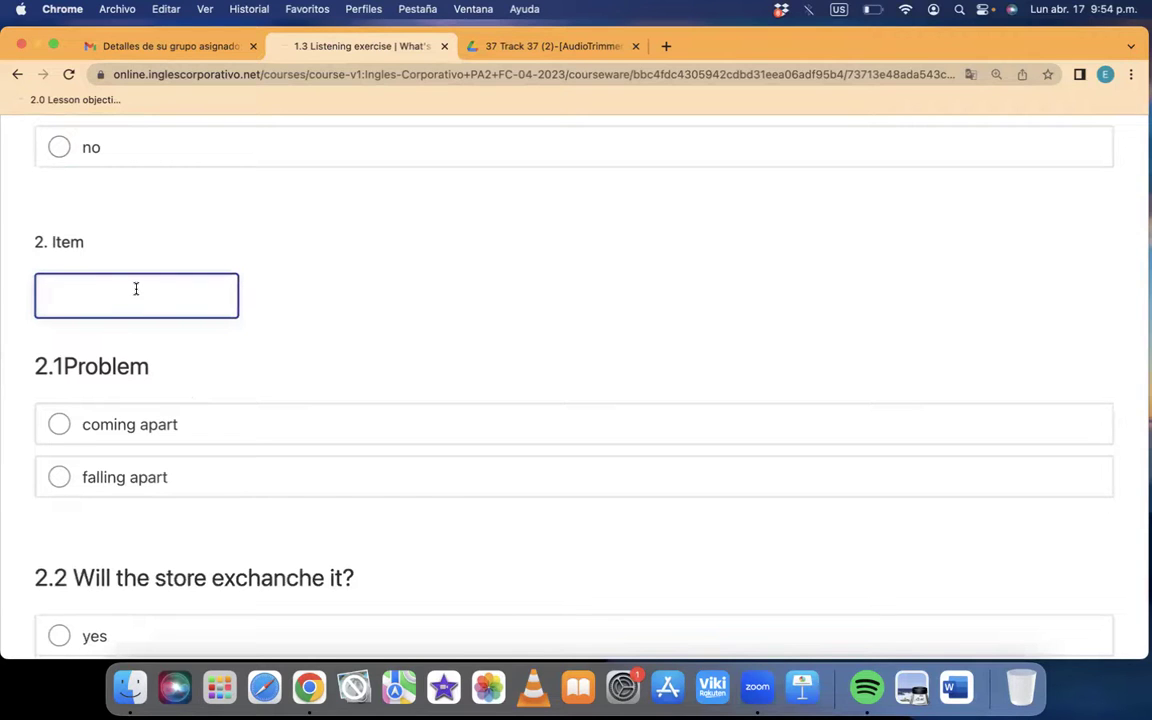
text(shoes)
Choose "falling apart" as the problem in 2.1 and "yes" for the store exchange in 2.2
scroll(190, 336, down, 3)
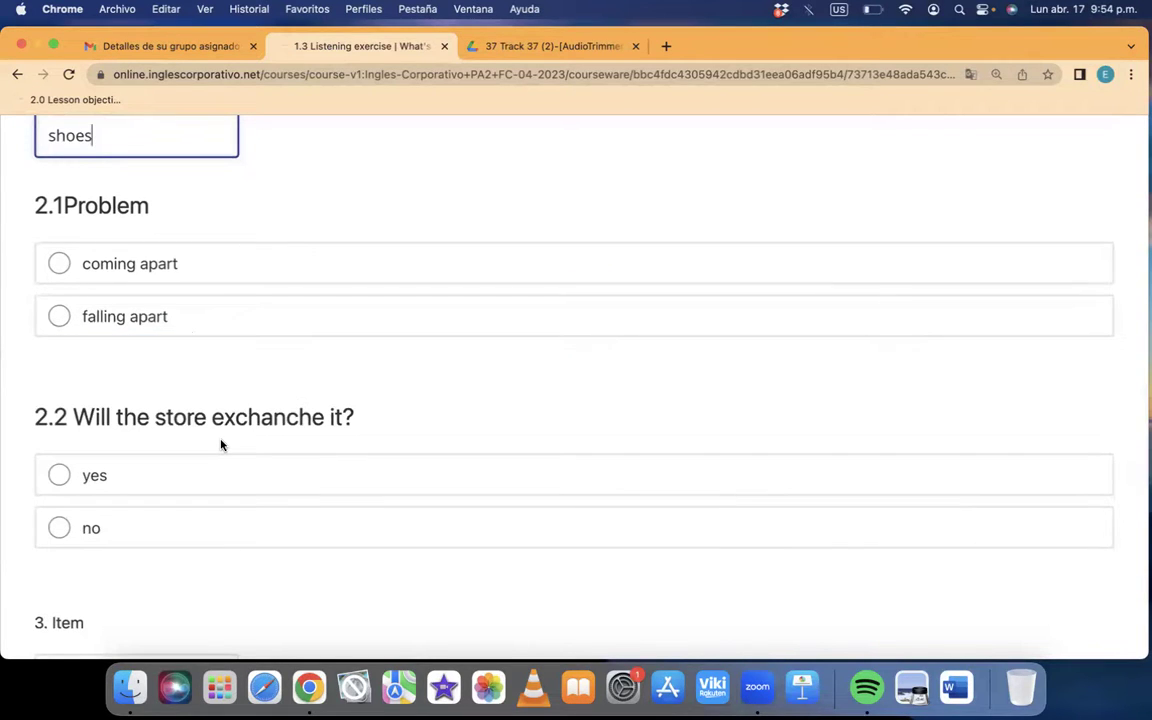
click(224, 322)
scroll(272, 398, down, 2)
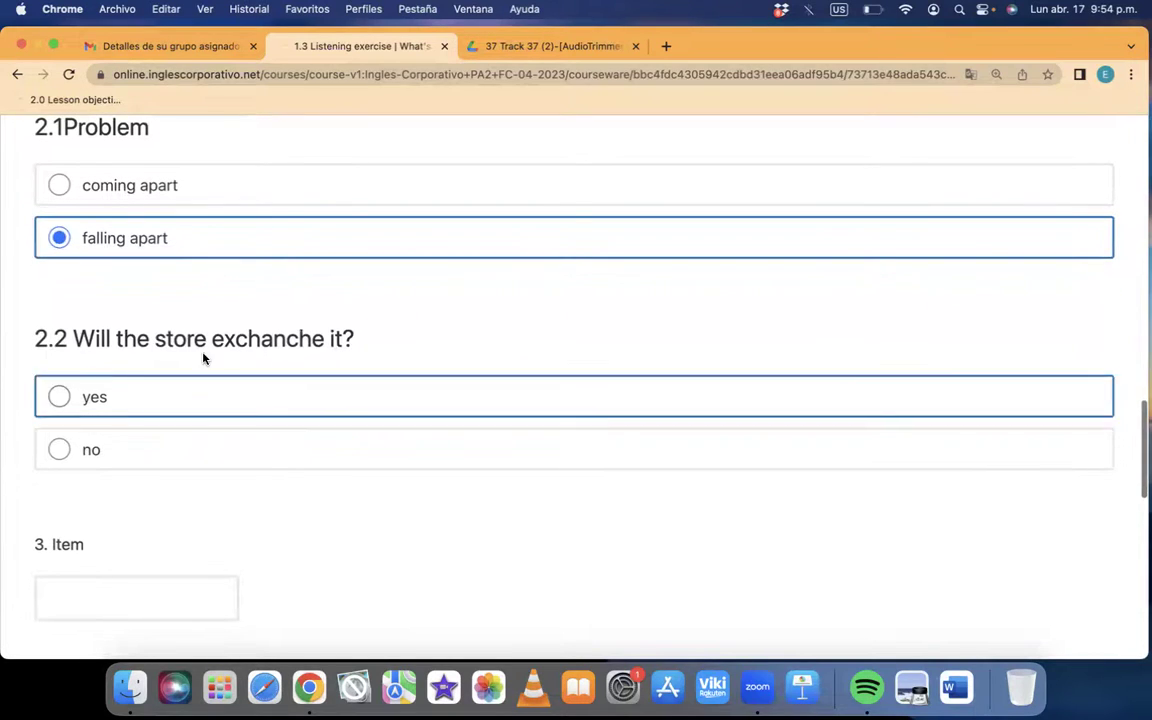
click(293, 407)
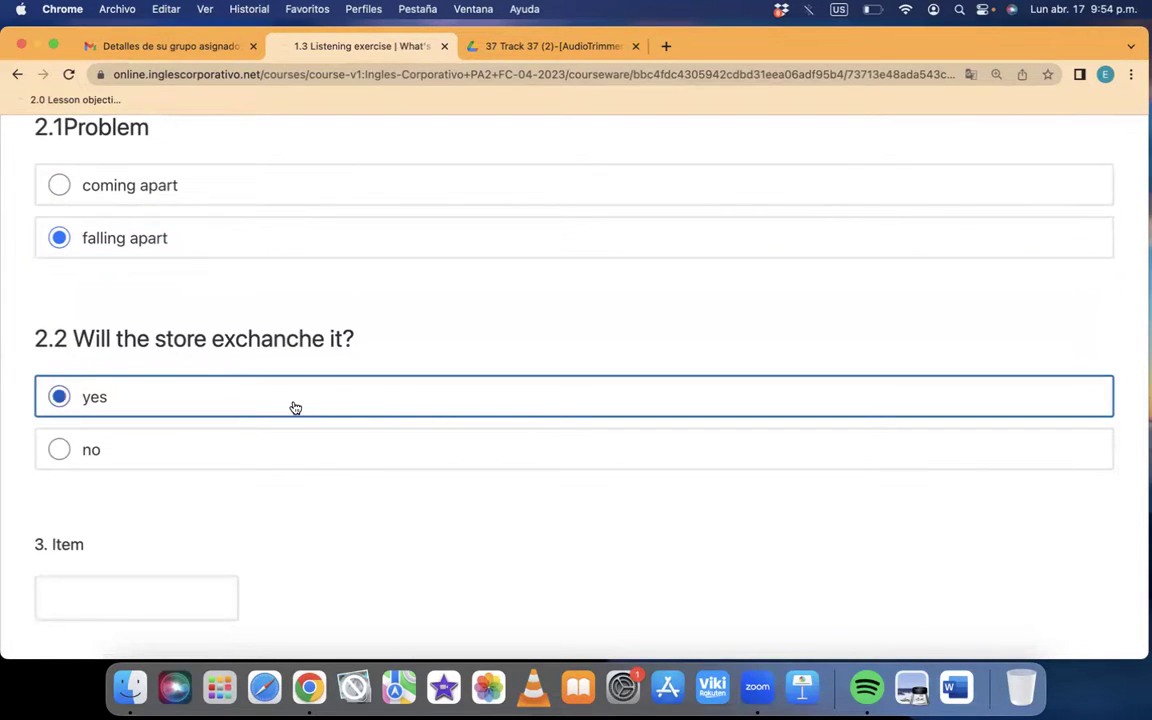
Enter "T-shirt" as the third customer's item
scroll(295, 407, down, 5)
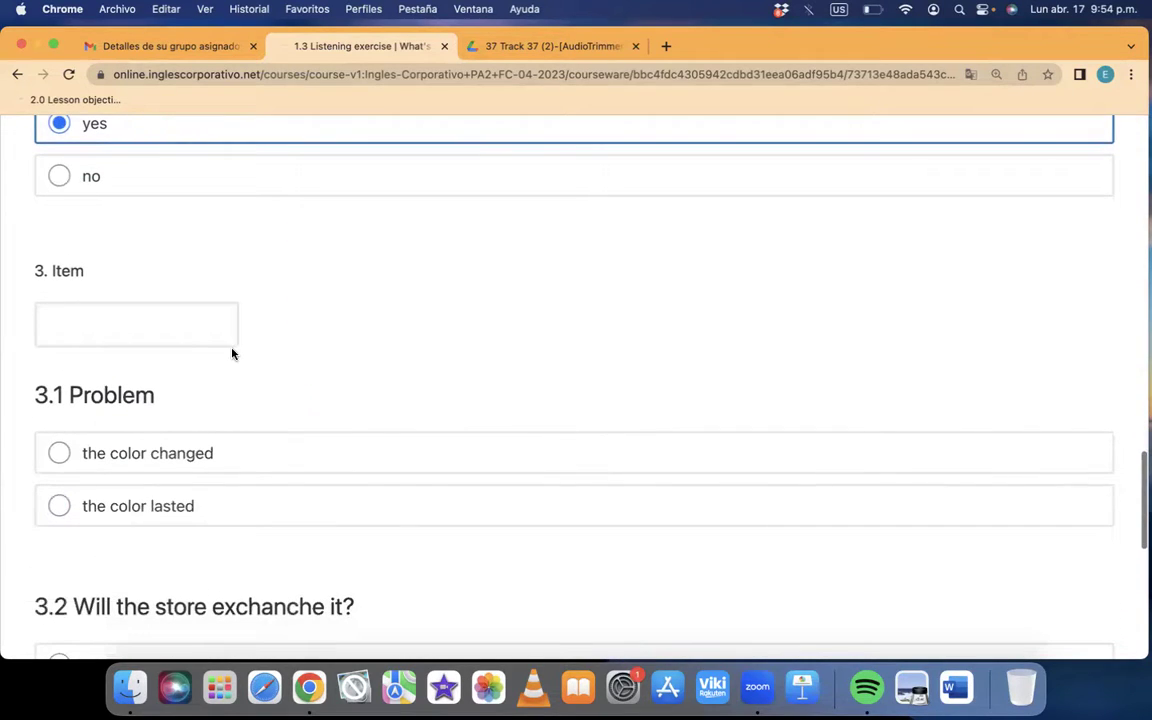
click(109, 327)
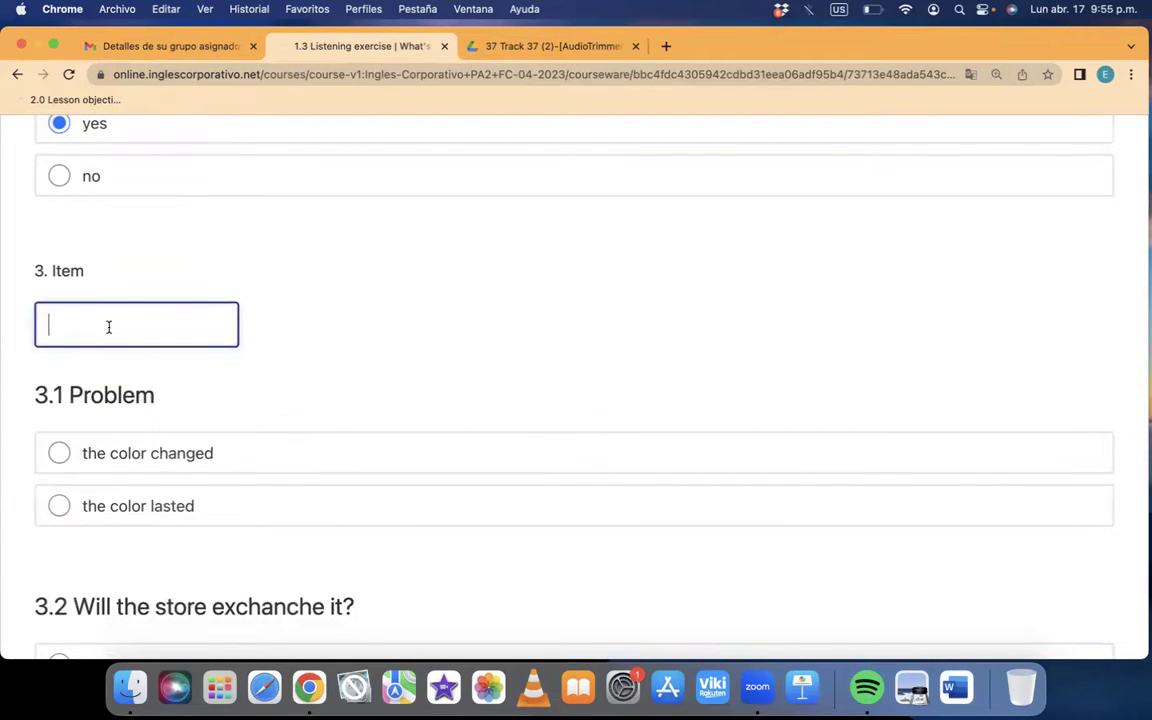
text(shirt)
scroll(139, 447, down, 3)
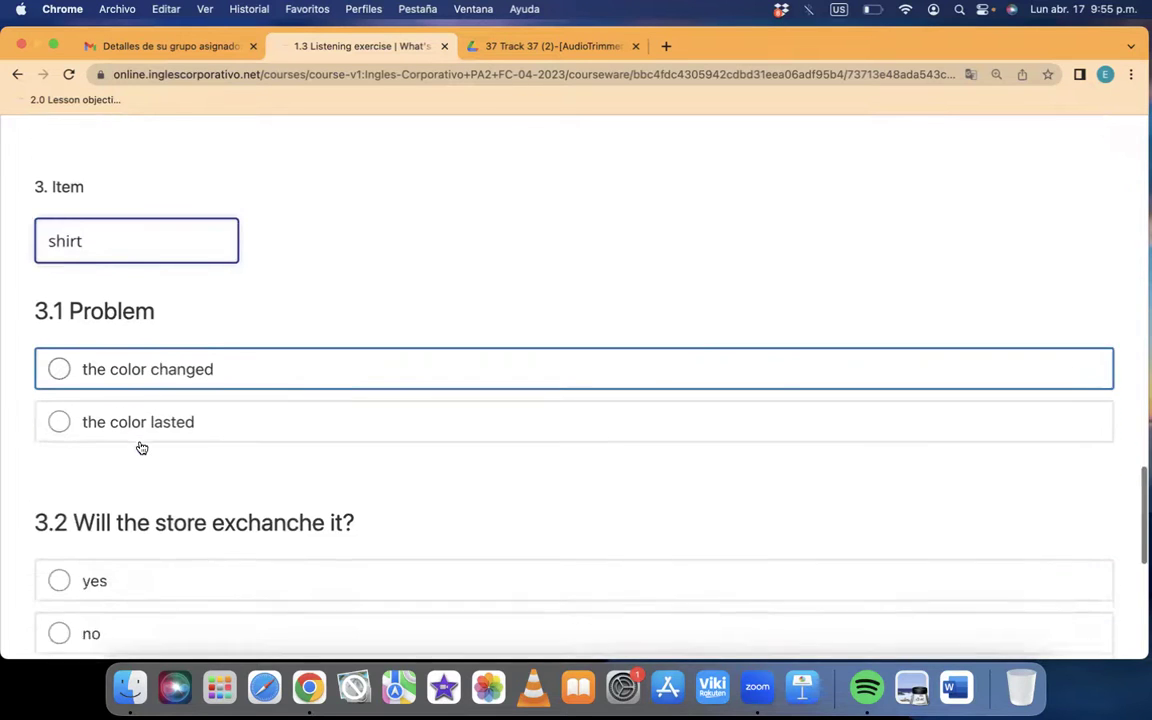
key(Left)
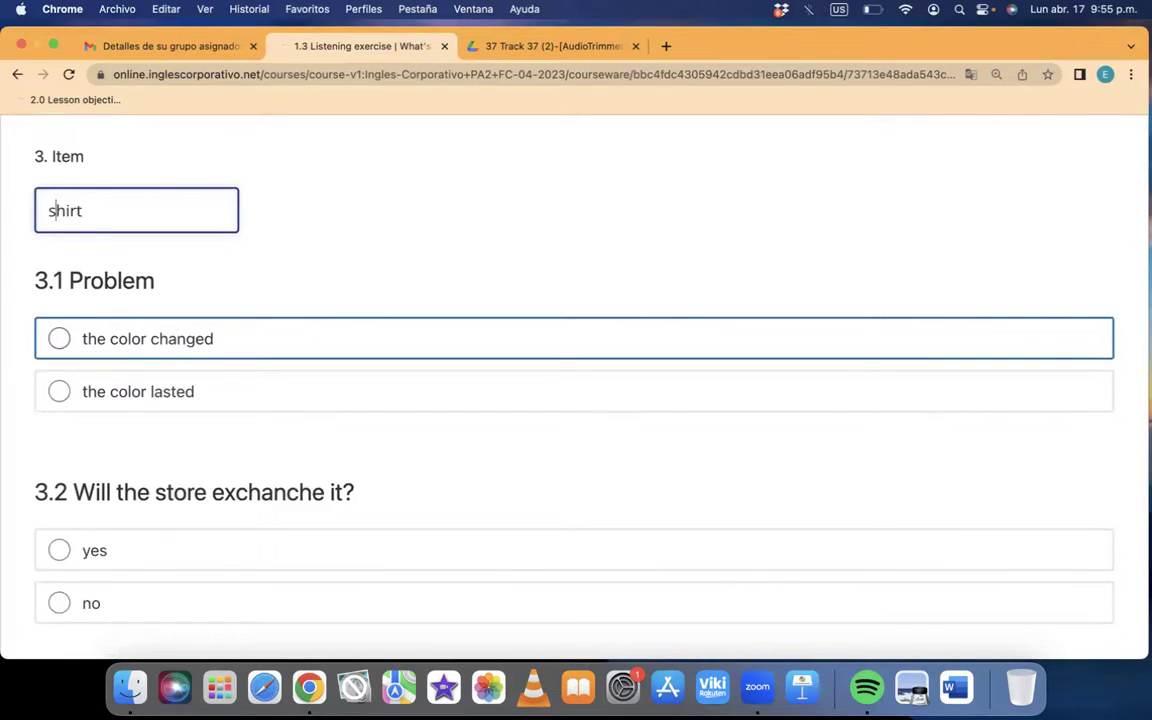
text(T-)
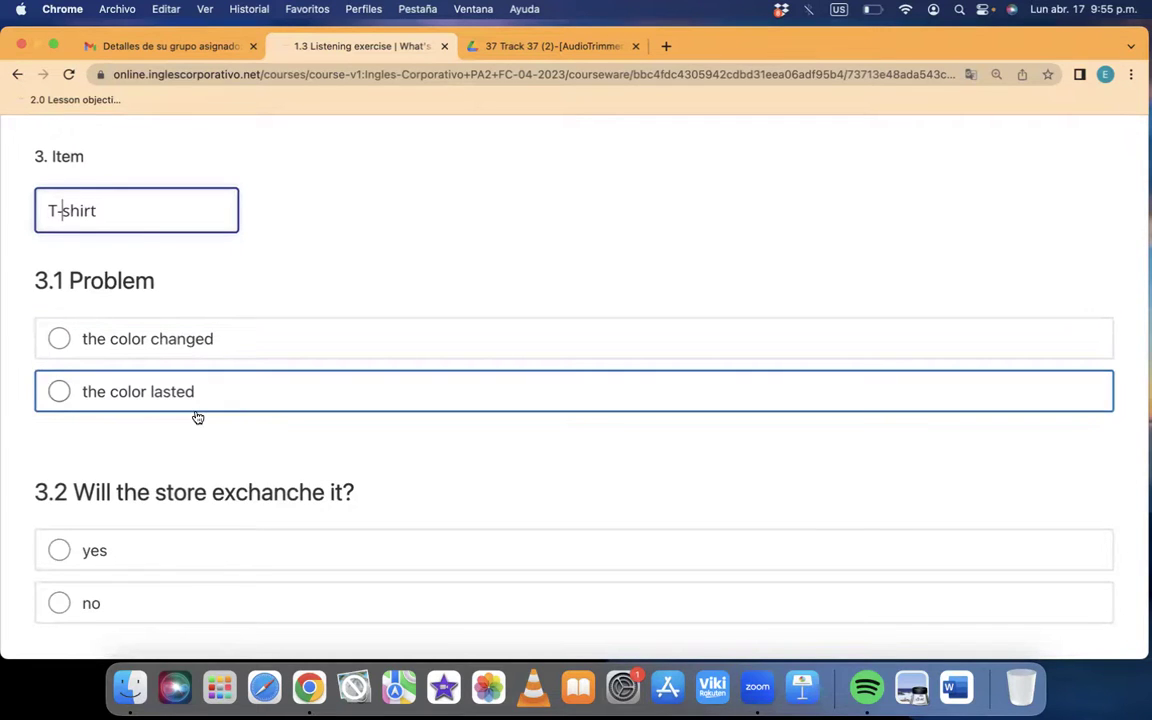
Choose "the color changed" for problem 3.1 and "no" for the exchange question 3.2
click(198, 335)
scroll(258, 487, down, 3)
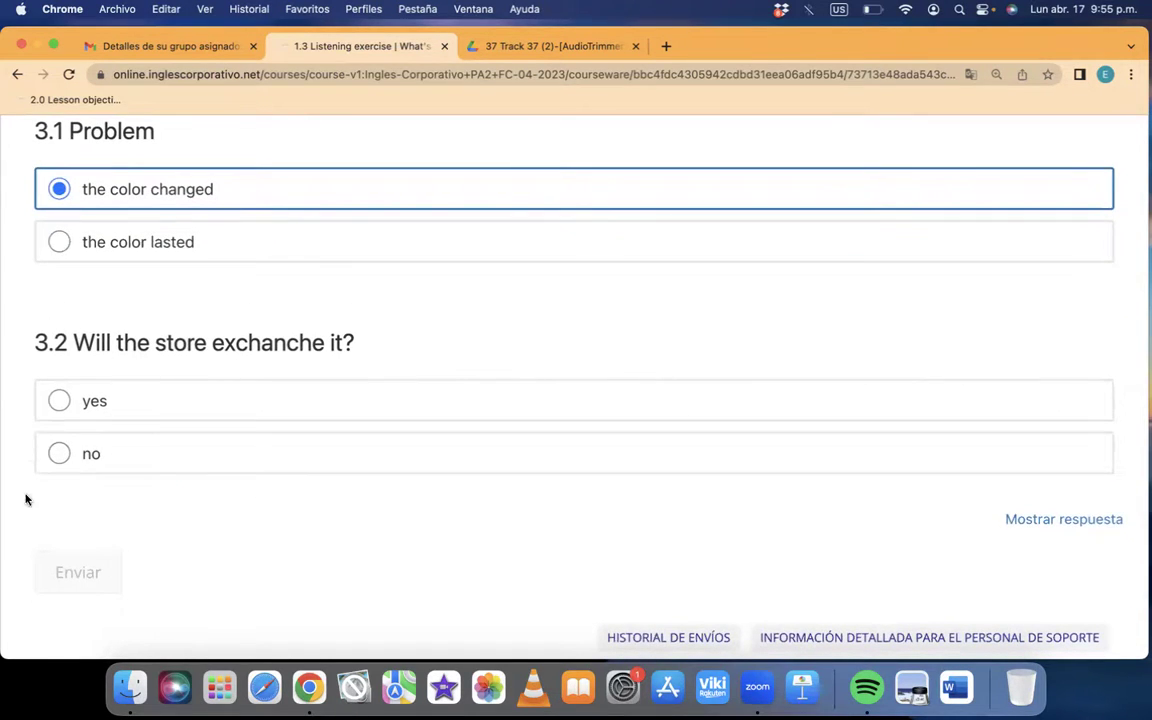
click(55, 448)
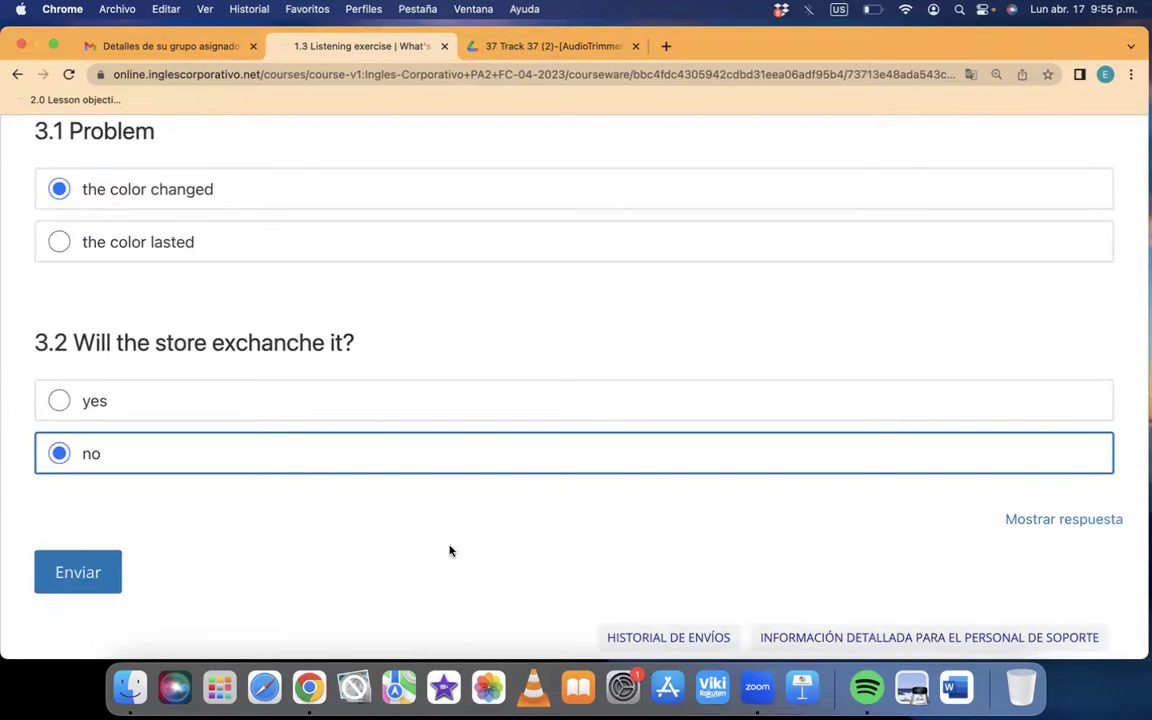
Reveal the exercise's correct answers and compare them with the entered responses from the first customer to the third customer's item
click(1047, 530)
scroll(751, 509, up, 10)
scroll(754, 512, up, 5)
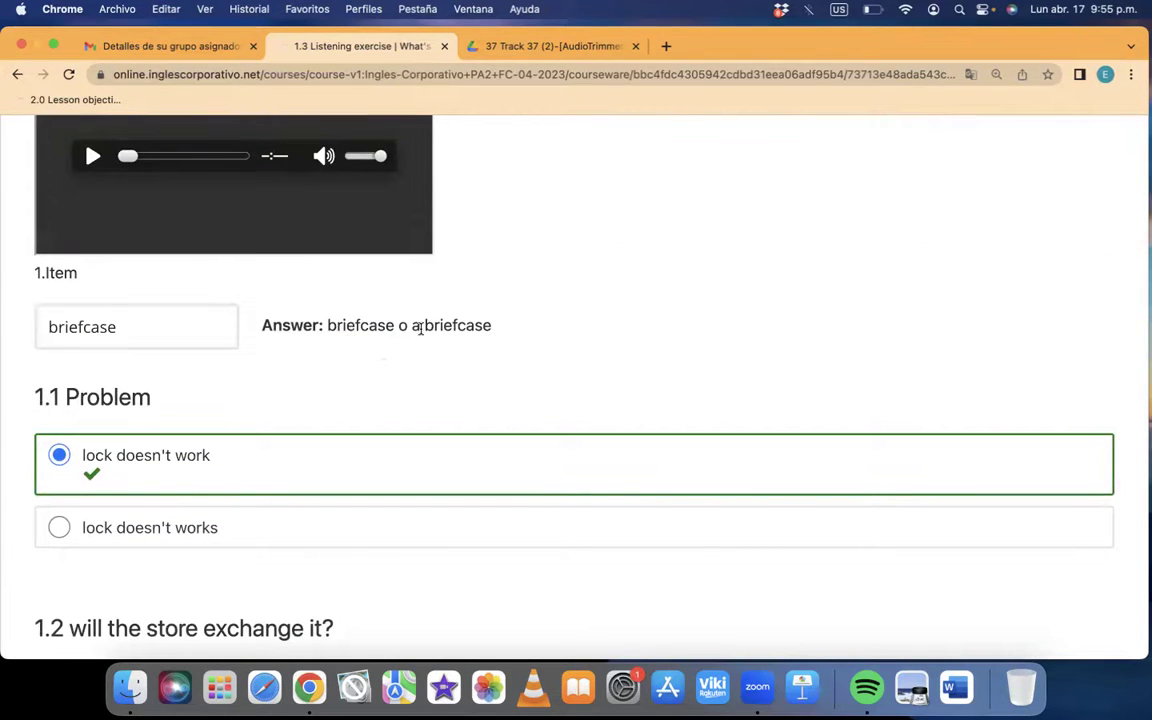
scroll(211, 424, down, 3)
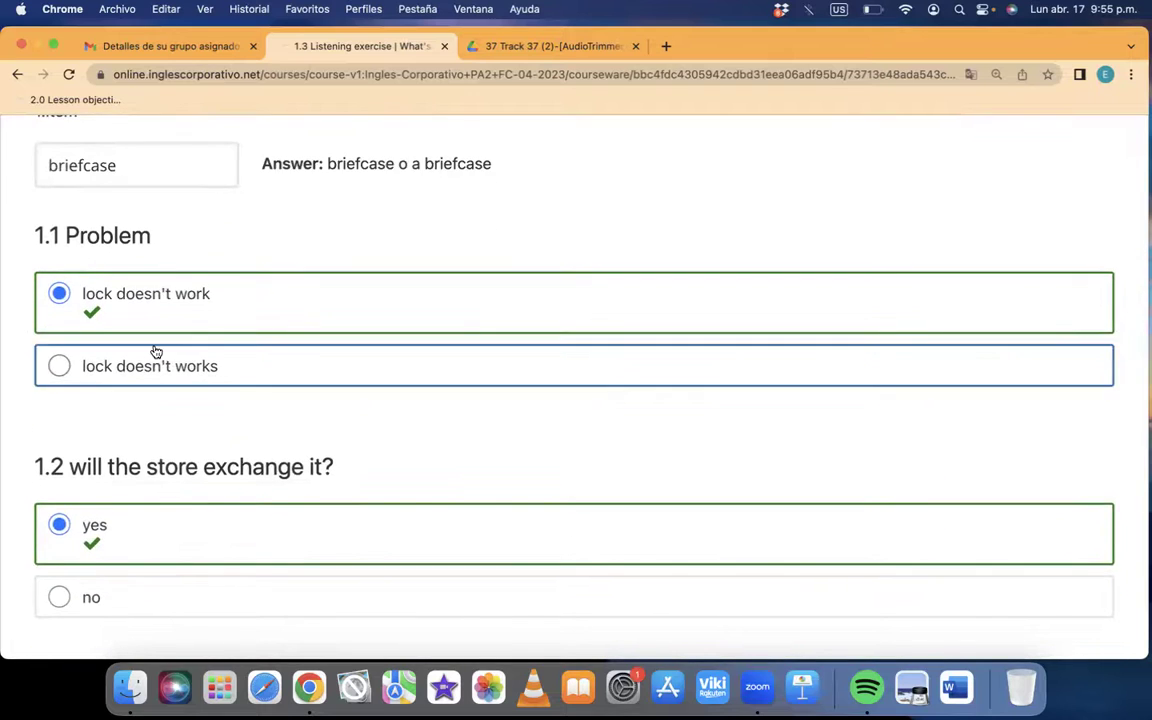
scroll(156, 352, down, 6)
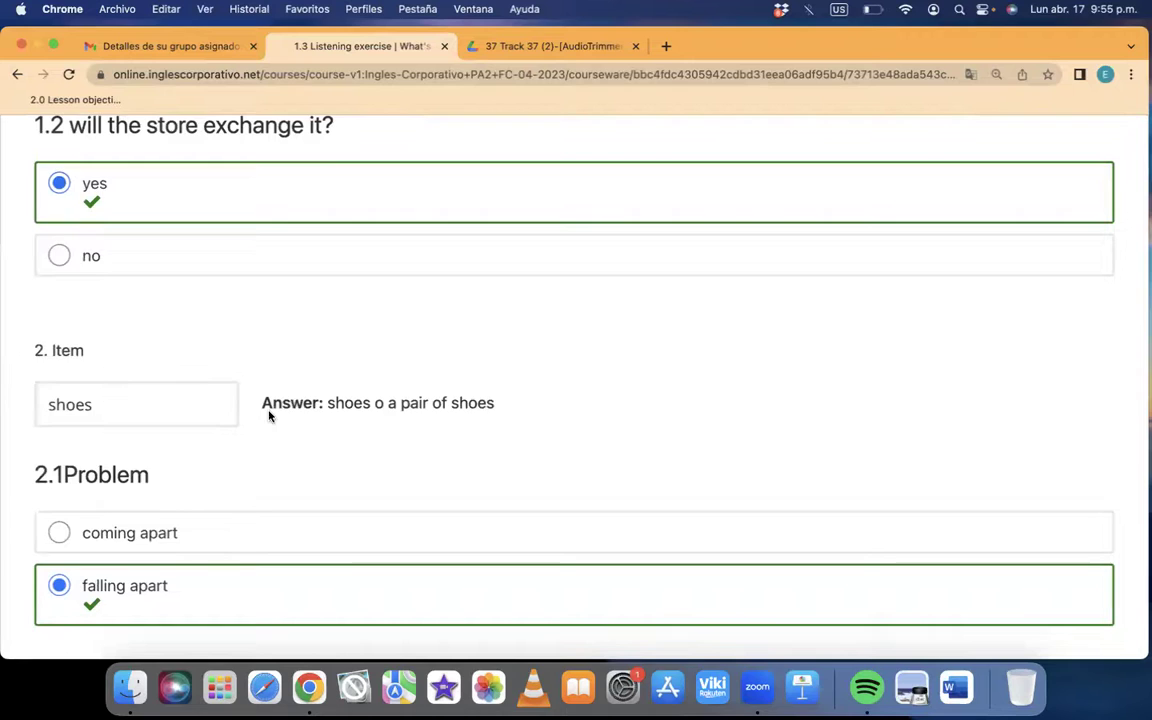
scroll(269, 415, down, 4)
scroll(142, 400, down, 2)
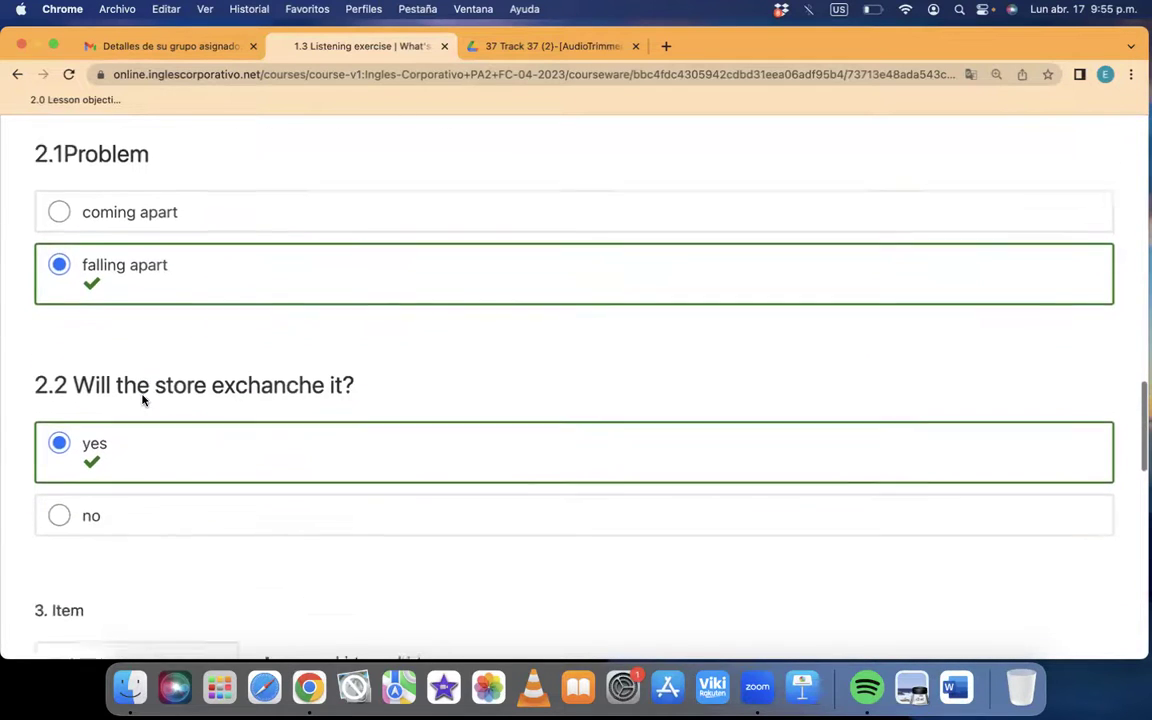
scroll(125, 385, down, 1)
scroll(121, 392, down, 4)
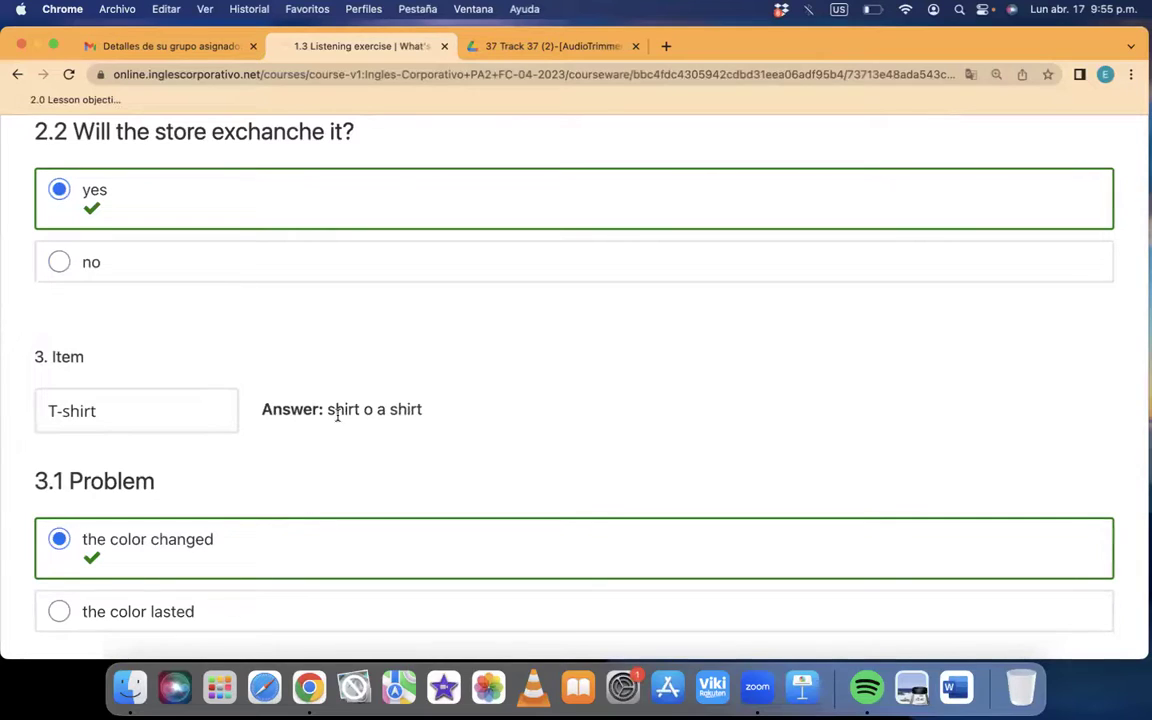
Change the third customer's item to "shirt" and check the marked answers for 3.1 and 3.2
click(61, 411)
key(BackSpace)
key(BackSpace)
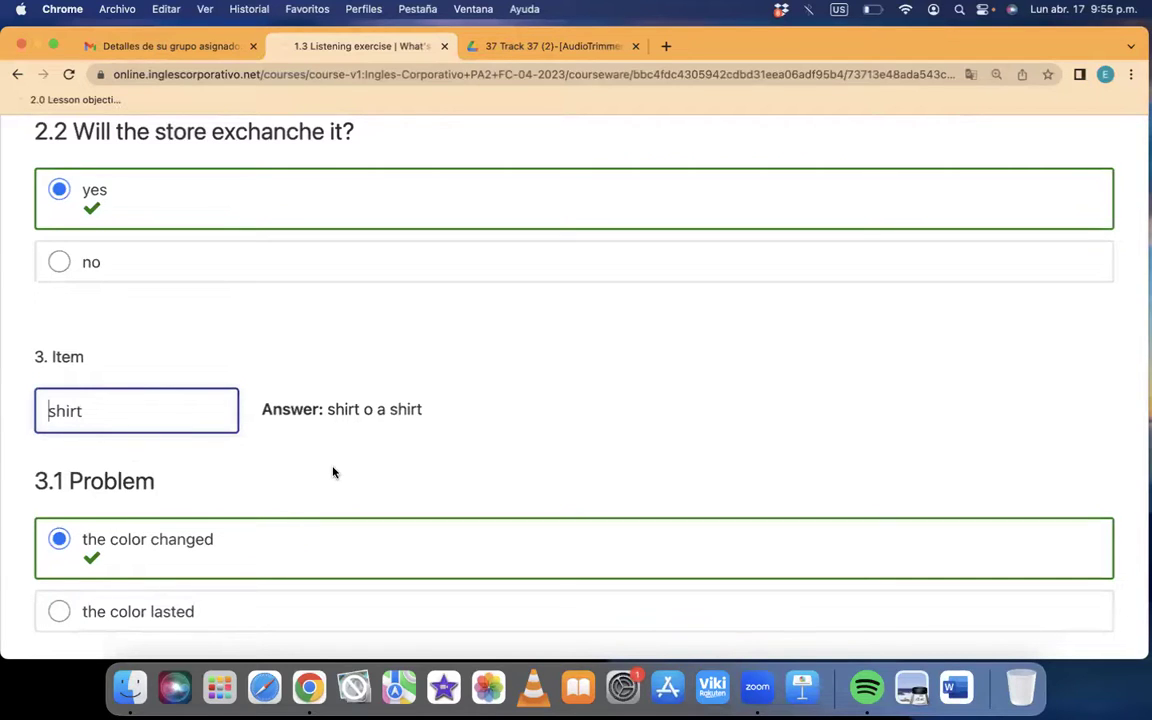
scroll(332, 472, down, 3)
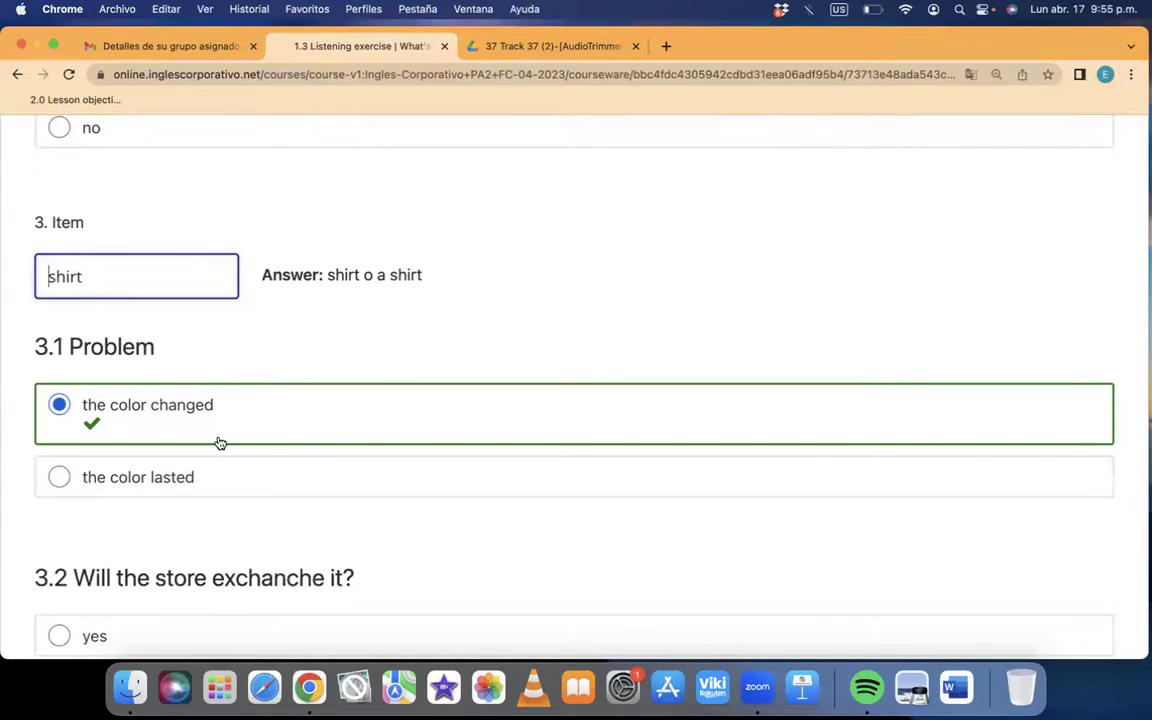
scroll(220, 450, down, 5)
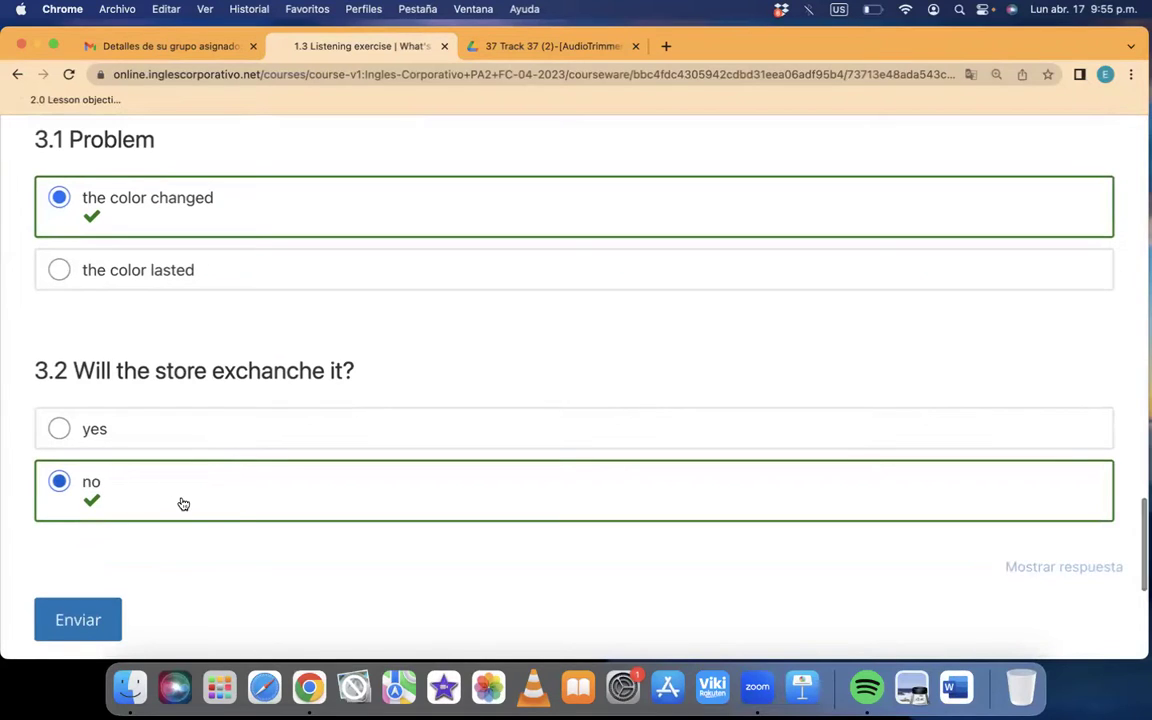
scroll(250, 536, up, 3)
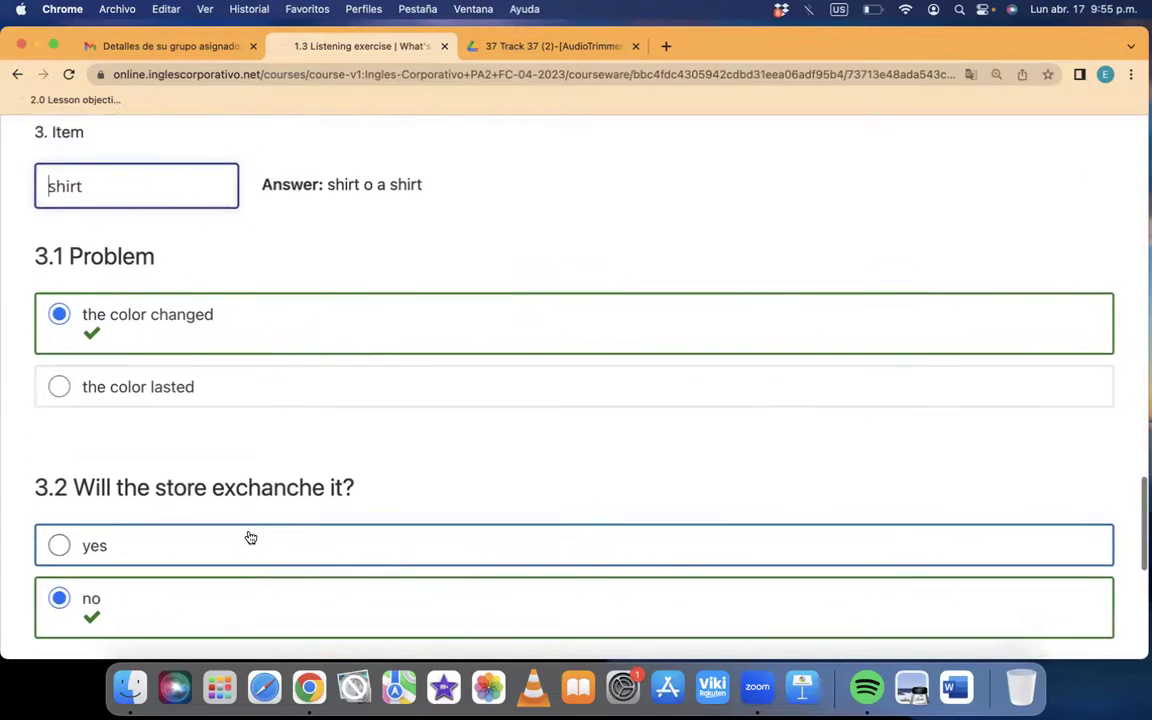
scroll(249, 537, down, 1)
scroll(332, 484, down, 5)
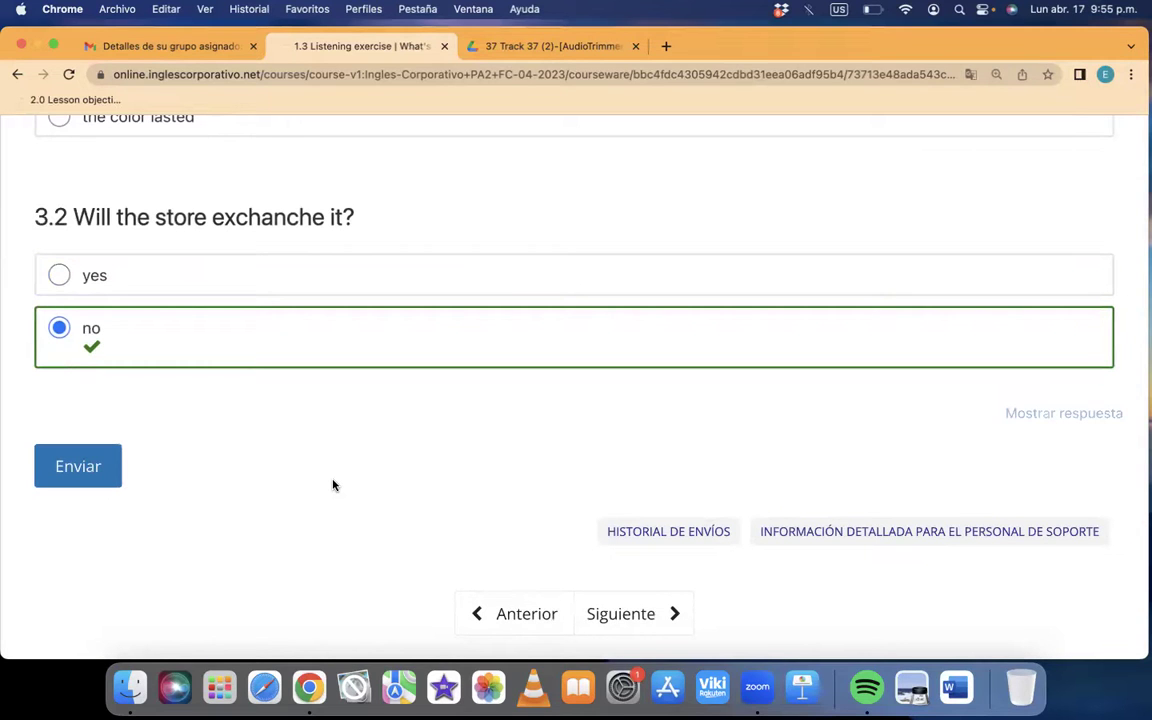
Open the 1.2 Knowledge Check unit and look through its sentence-completion questions about customer comments in a restaurant
scroll(333, 485, up, 15)
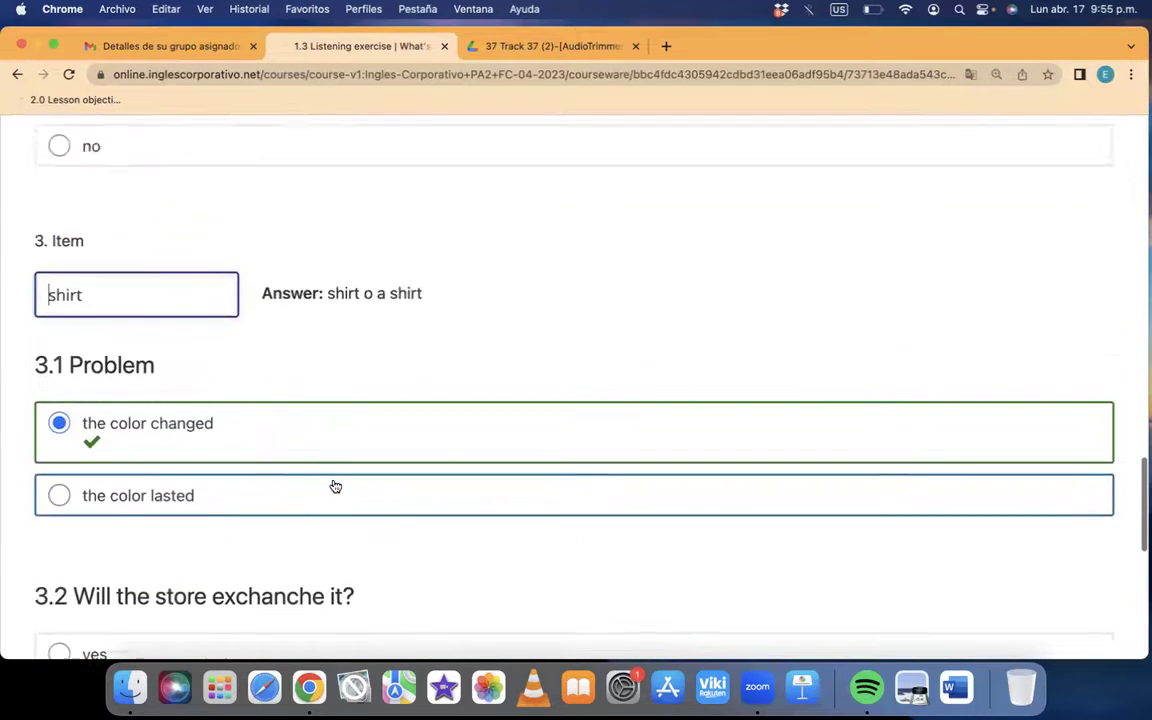
scroll(333, 485, up, 15)
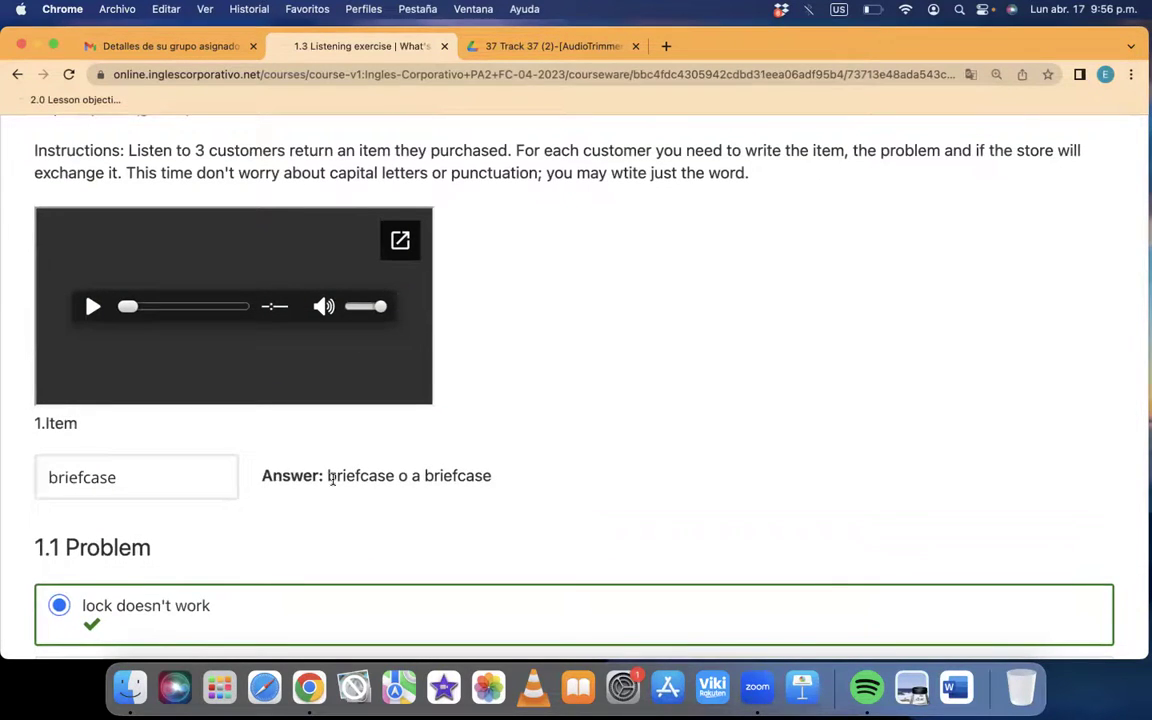
scroll(333, 479, up, 5)
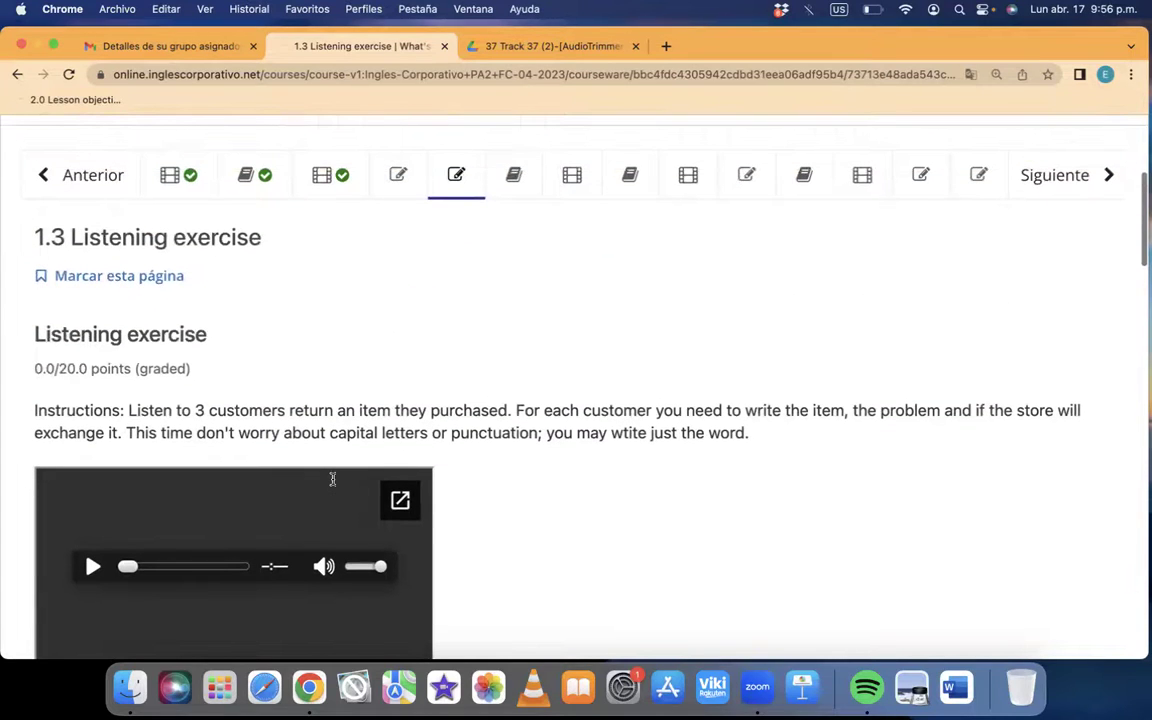
click(398, 192)
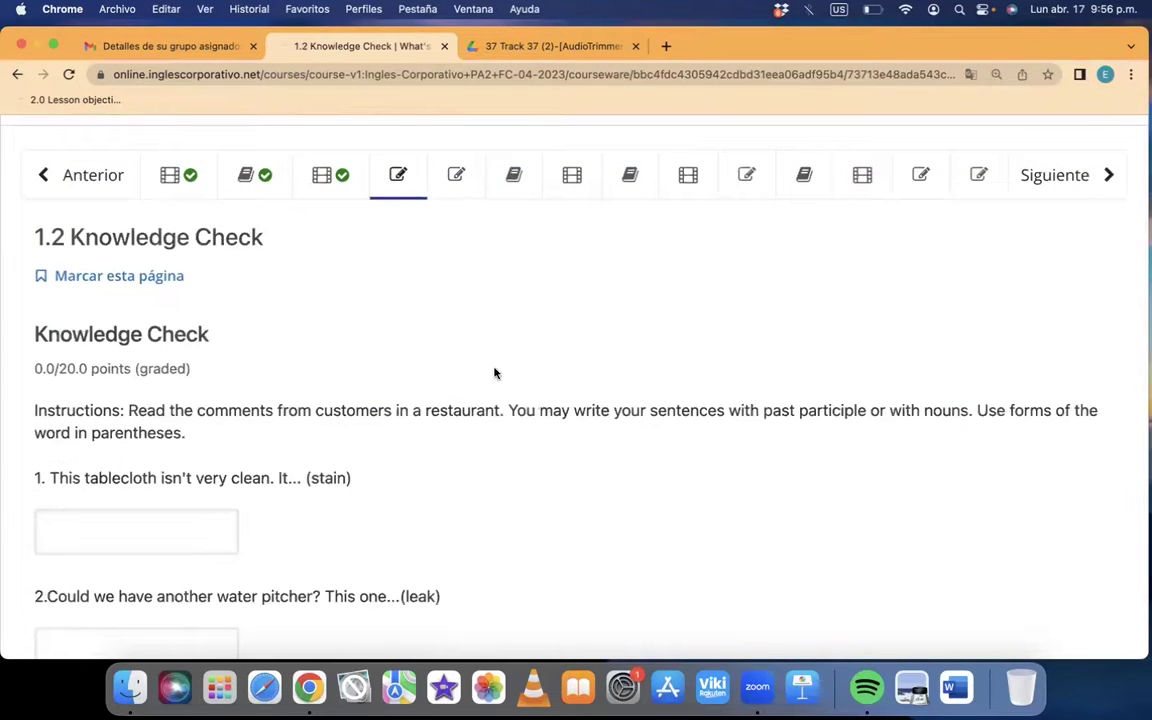
scroll(494, 373, down, 5)
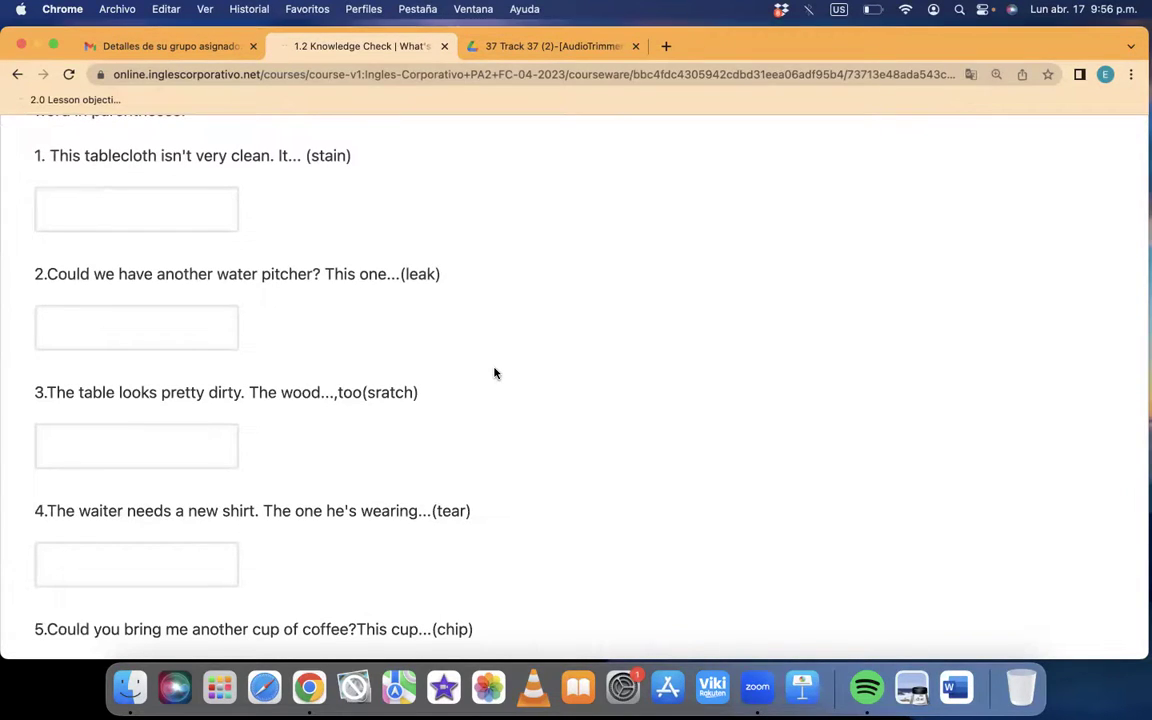
scroll(494, 373, down, 1)
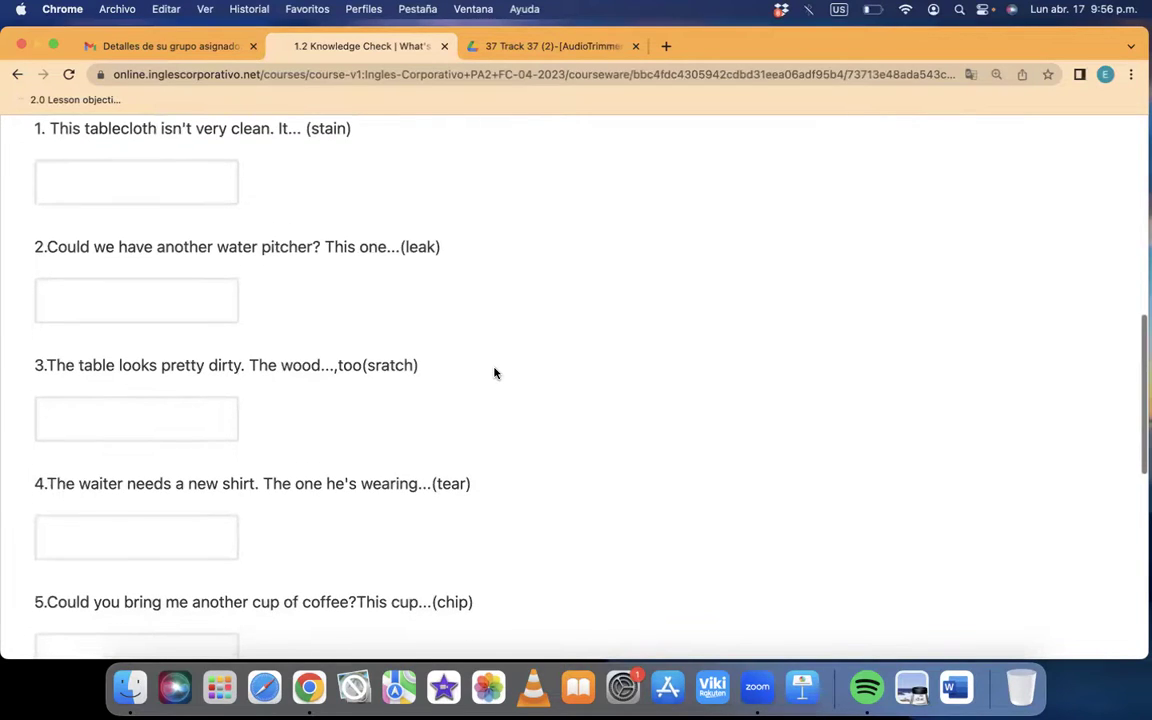
Go through the six restaurant comment questions of the Knowledge Check and reveal their correct answers
scroll(494, 373, up, 1)
scroll(494, 373, up, 1)
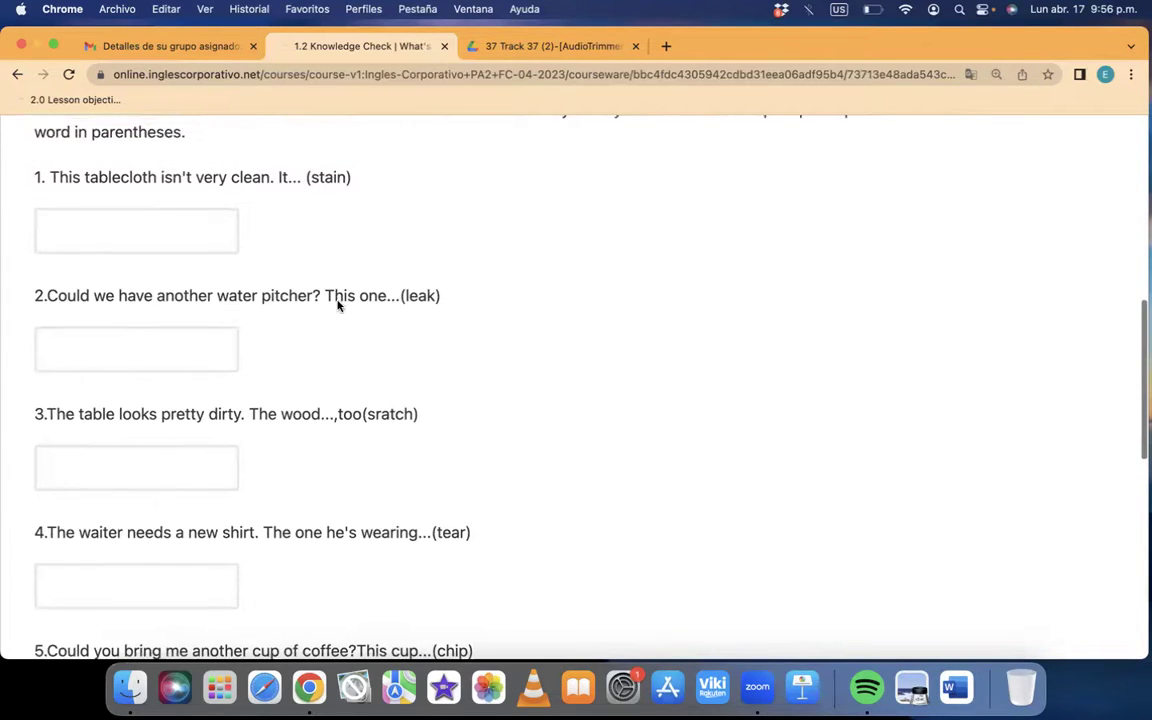
click(163, 220)
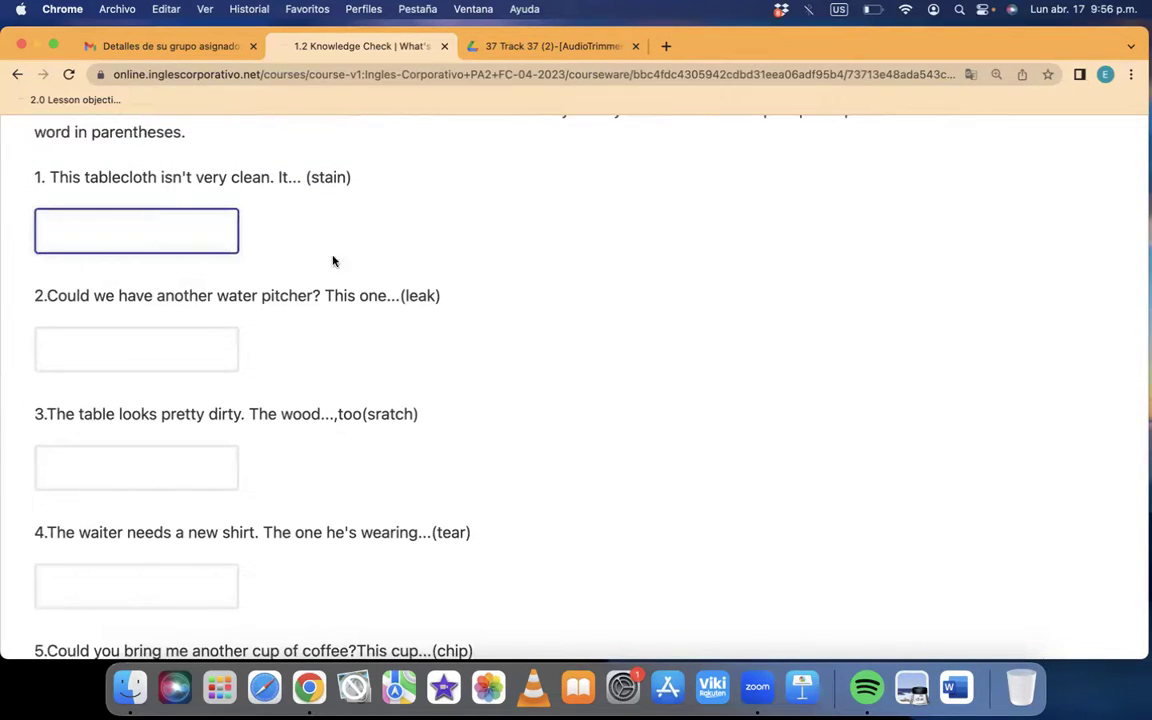
scroll(486, 332, down, 3)
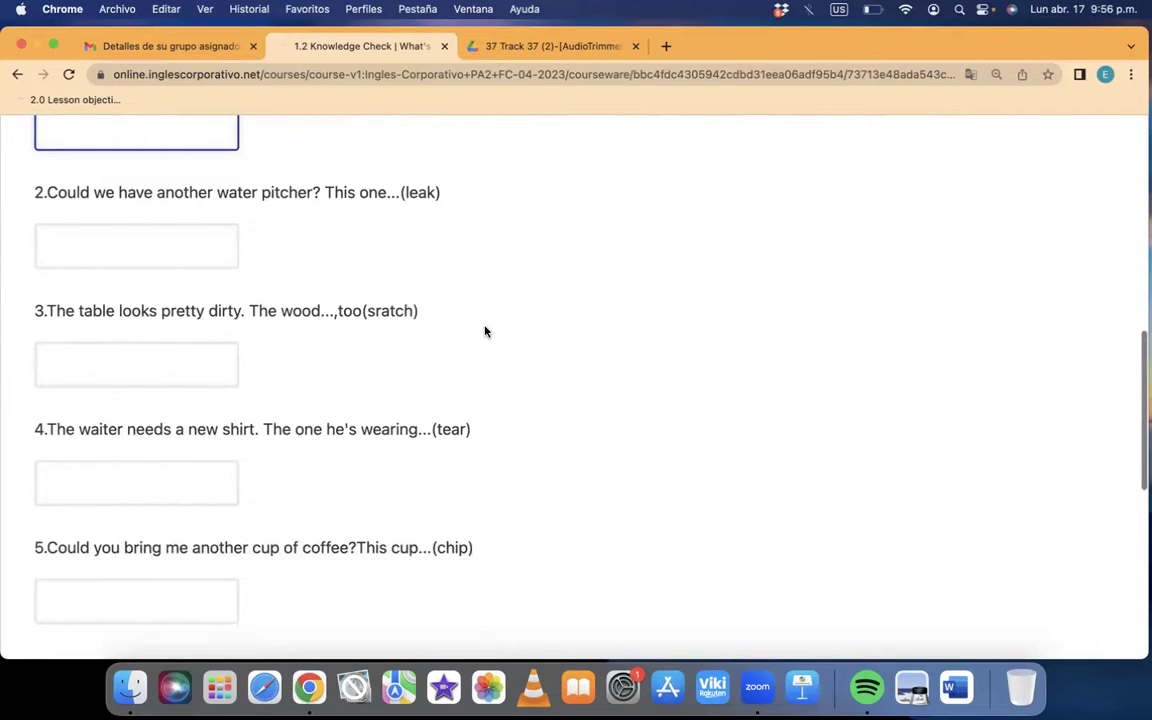
scroll(487, 333, up, 4)
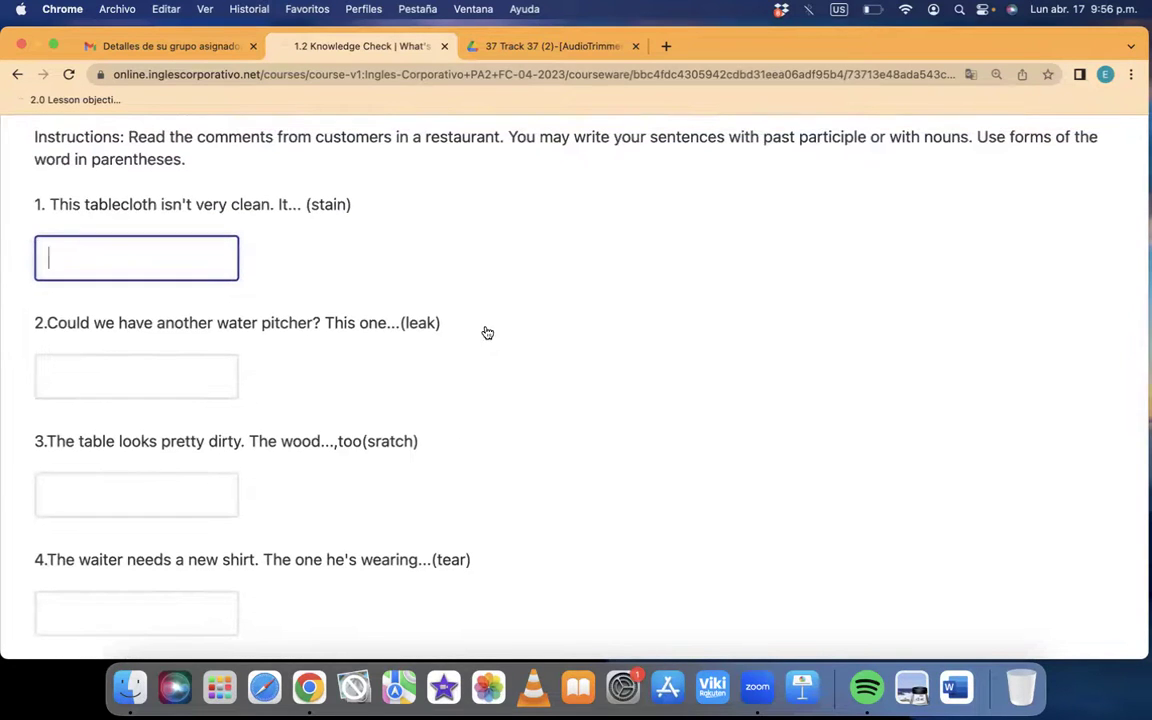
scroll(485, 331, down, 5)
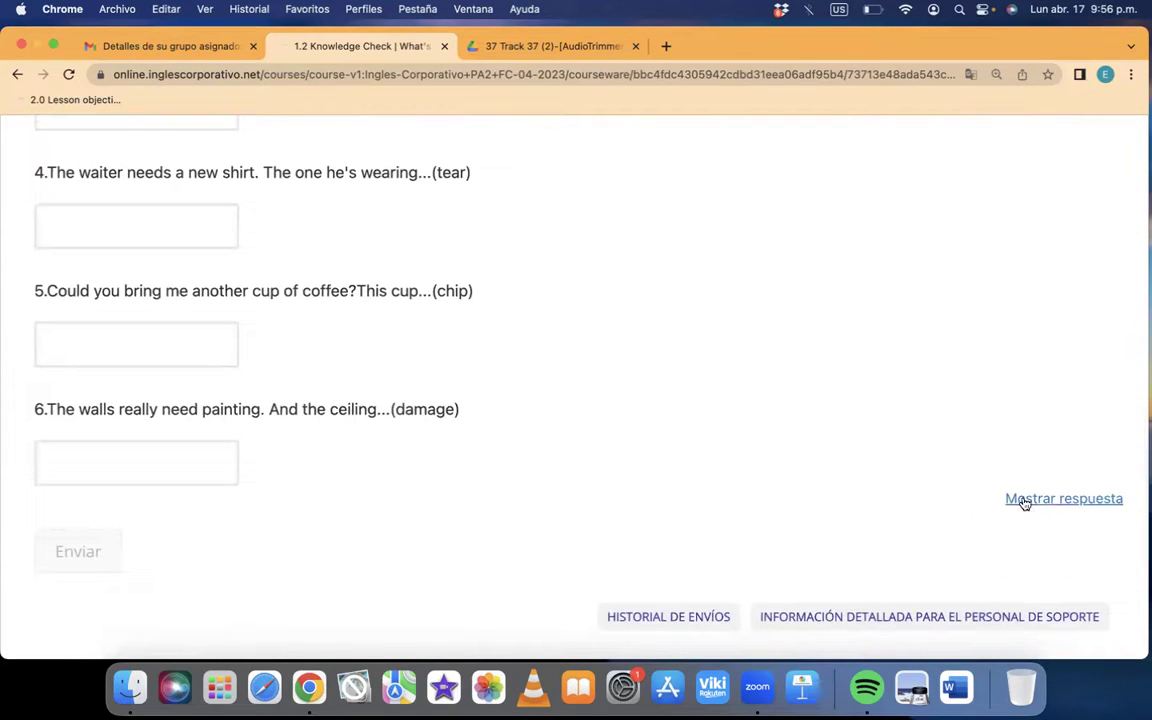
click(1033, 505)
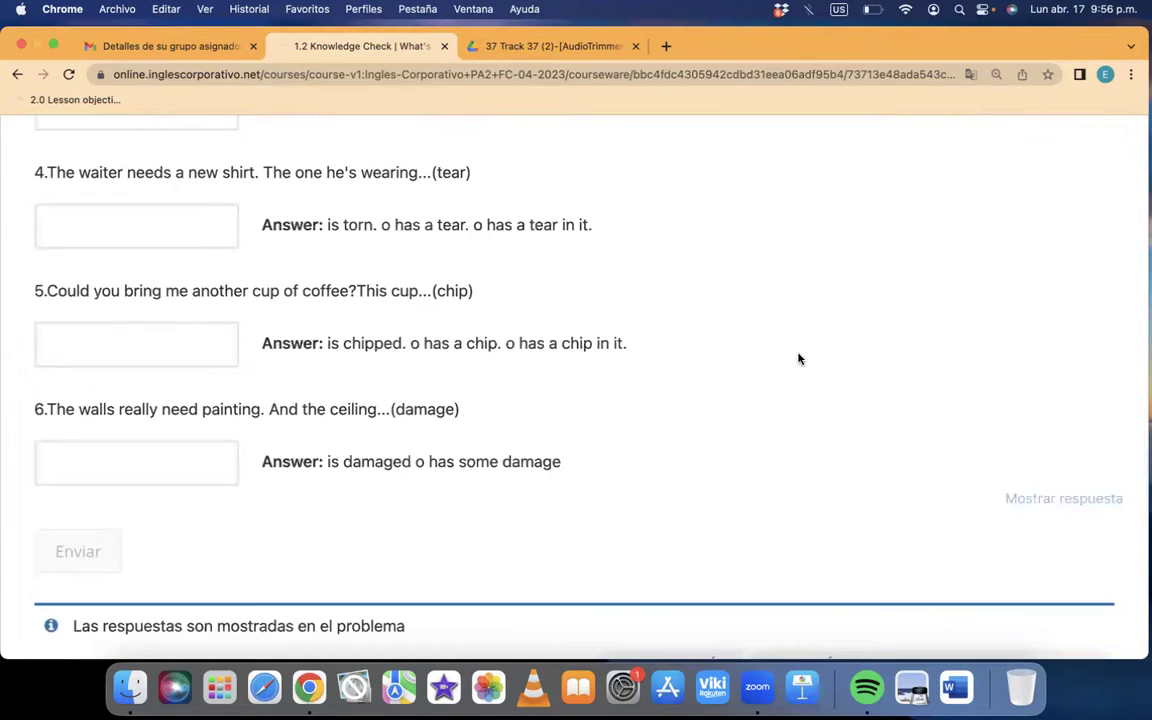
Go back to question 1 about the tablecloth and highlight all of its accepted answers
scroll(797, 360, up, 10)
scroll(457, 514, down, 1)
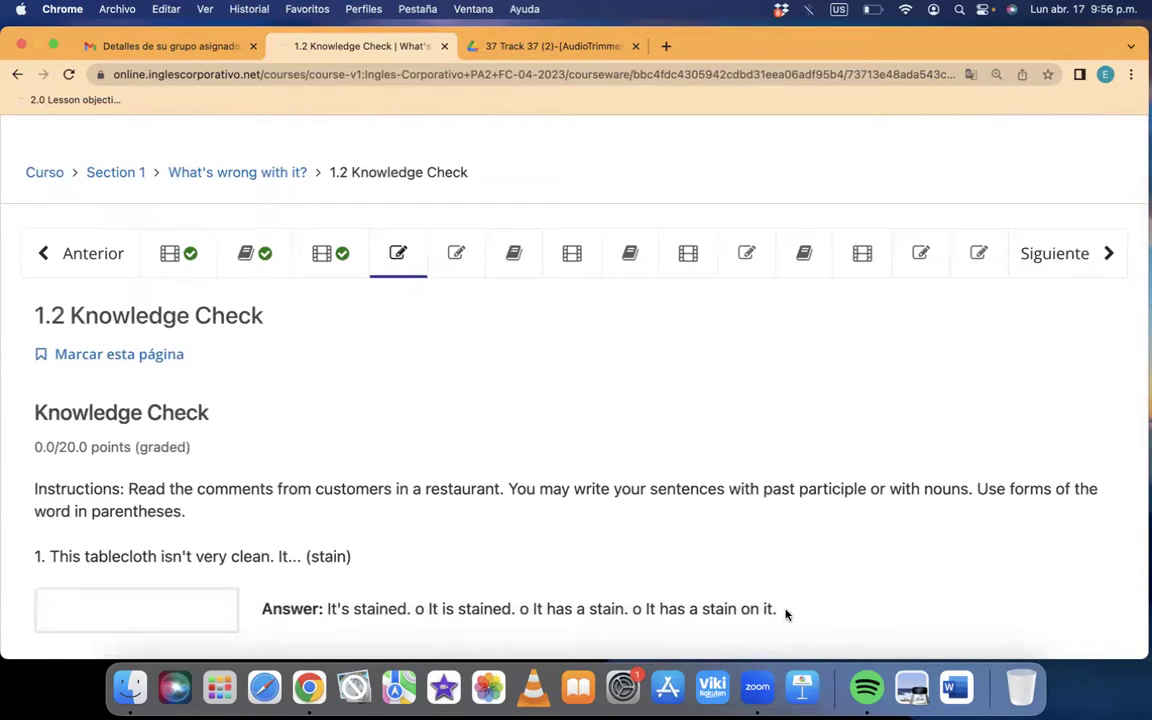
drag(775, 604, 442, 586)
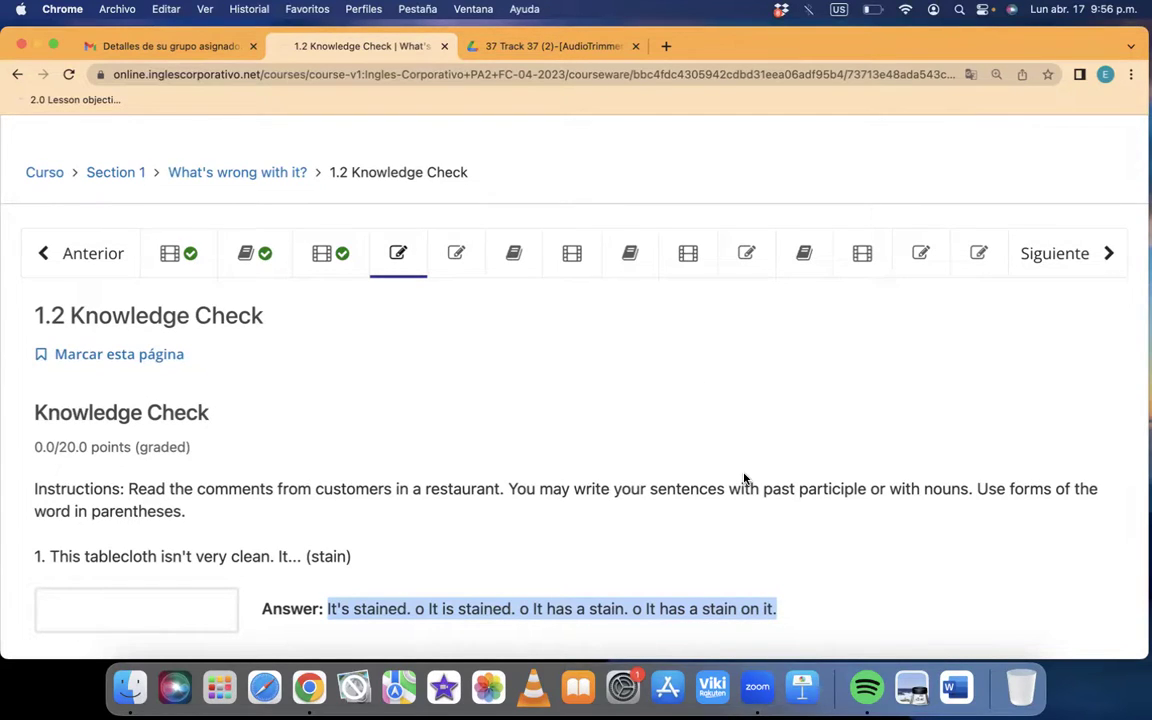
Look over the 1.3 Listening exercise unit again, and open the 1.4 Lesson Objective unit
click(448, 264)
scroll(493, 424, down, 5)
scroll(493, 424, up, 5)
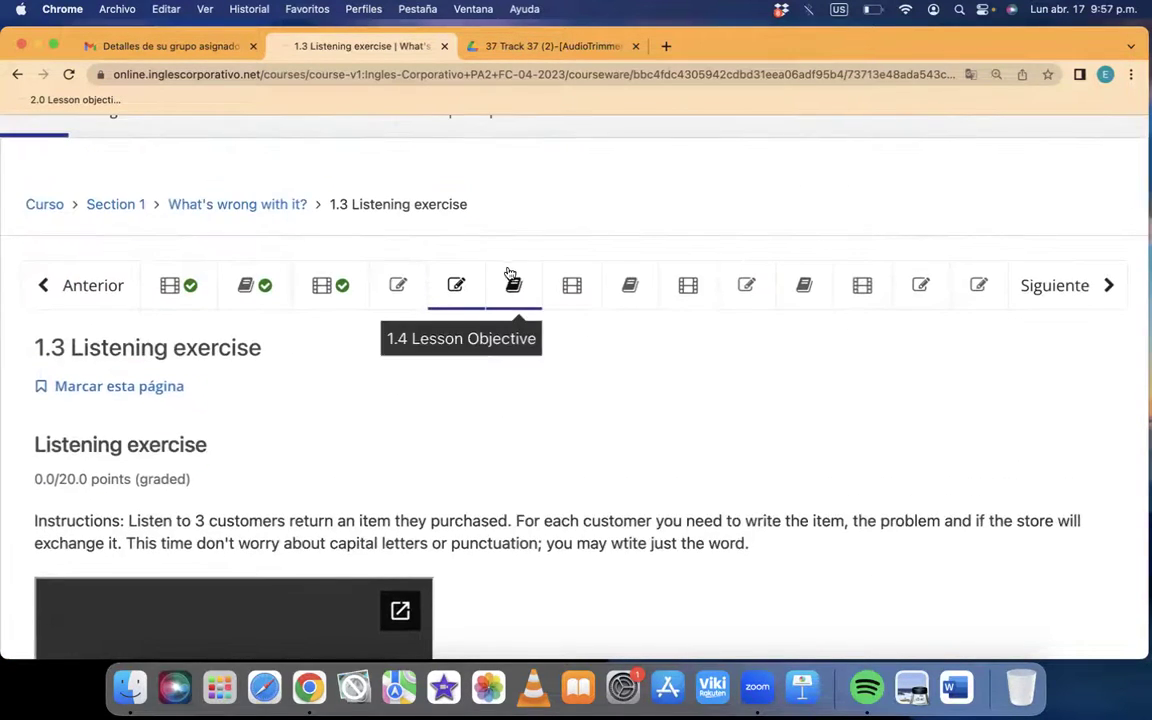
click(514, 285)
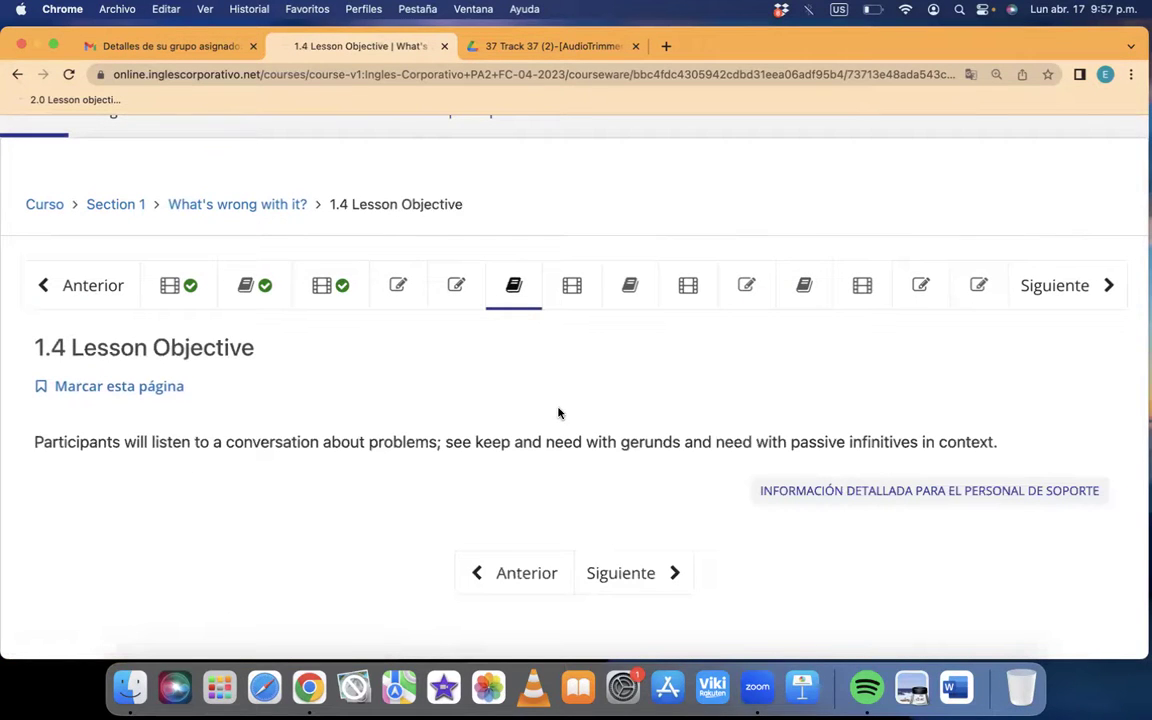